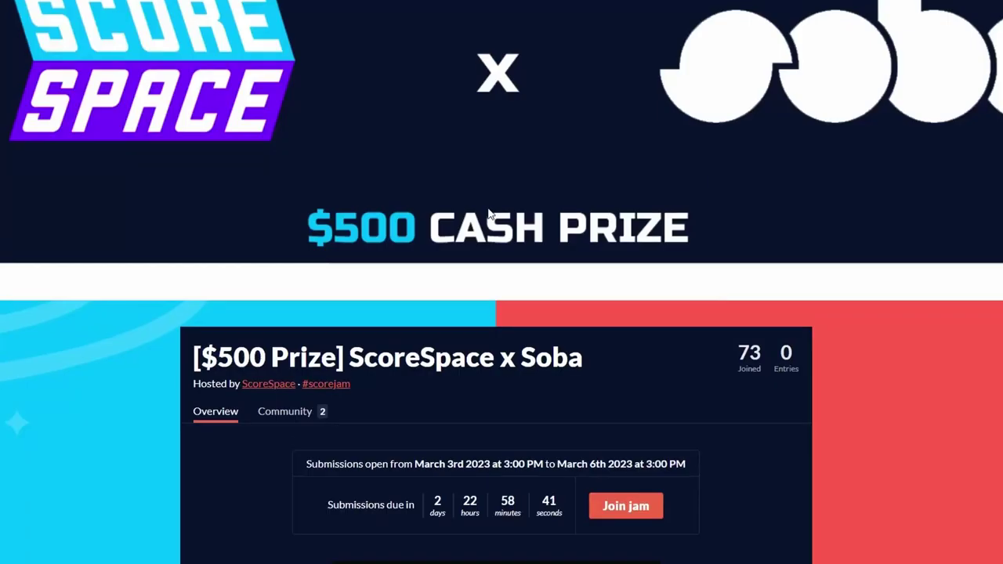
Step: Scroll the ScoreSpace x Soba jam page past the video to the $500 prize details and HELLO! section
scroll(487, 208, down, 2)
scroll(487, 213, down, 3)
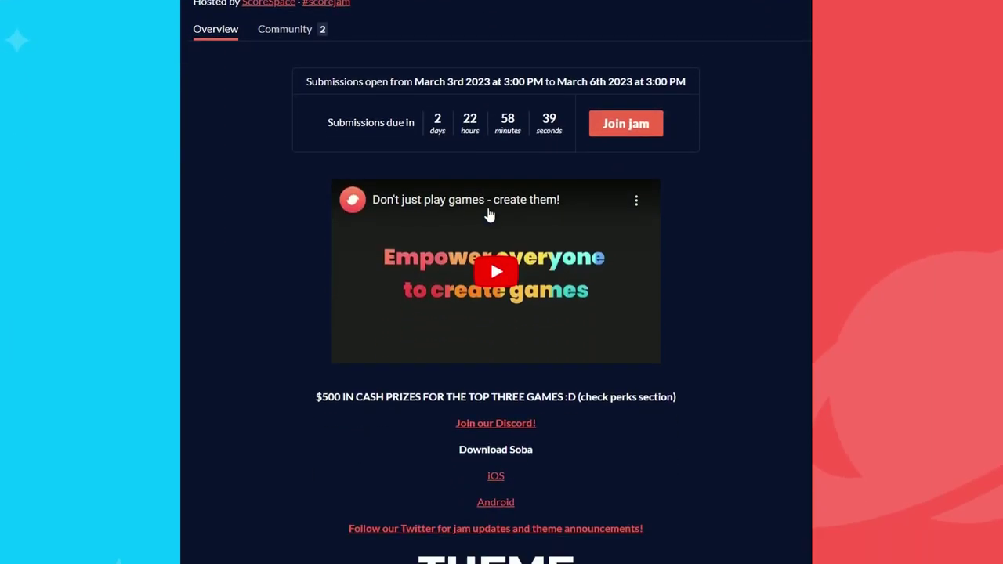
scroll(487, 215, down, 3)
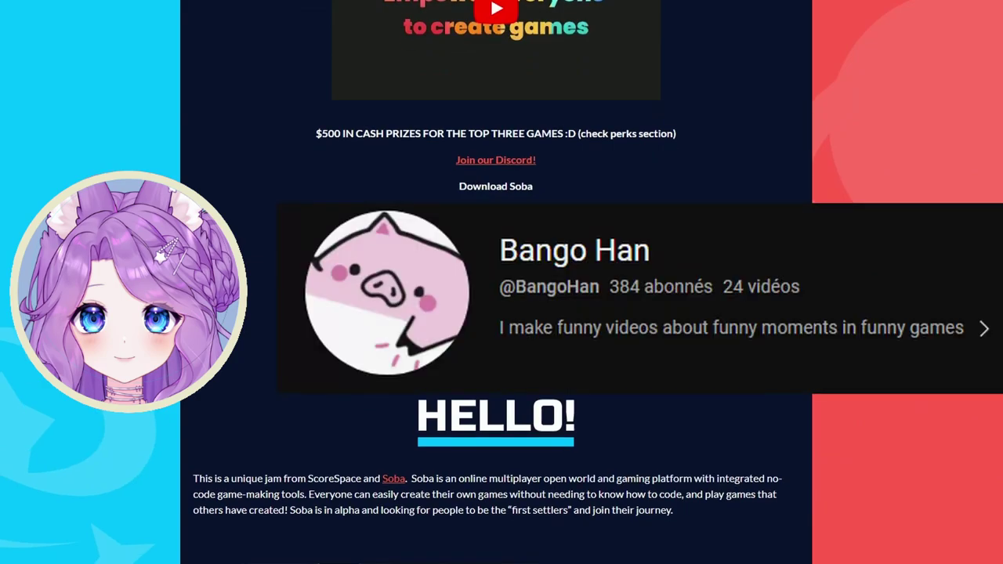
scroll(625, 365, down, 1)
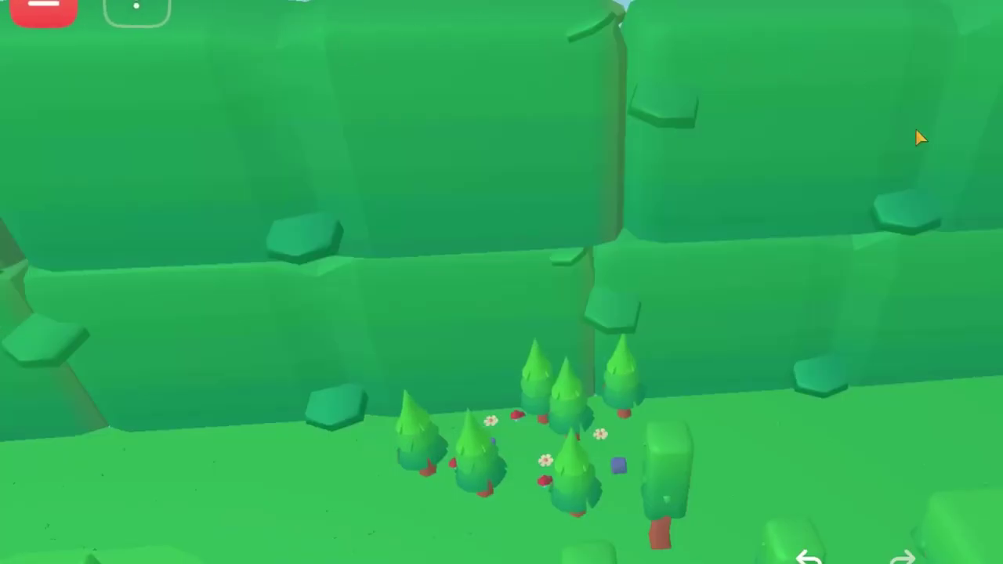
click(365, 427)
click(575, 395)
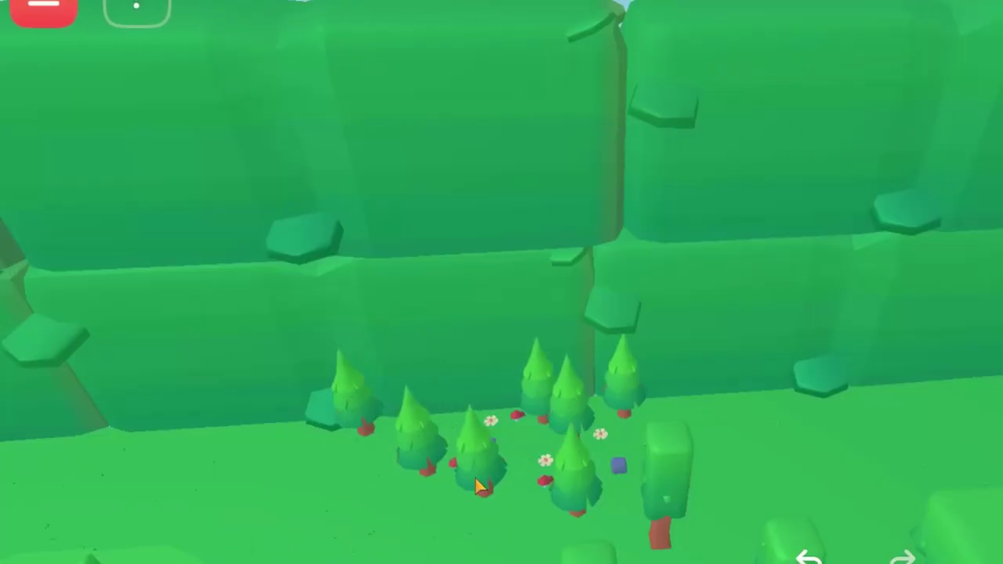
click(476, 451)
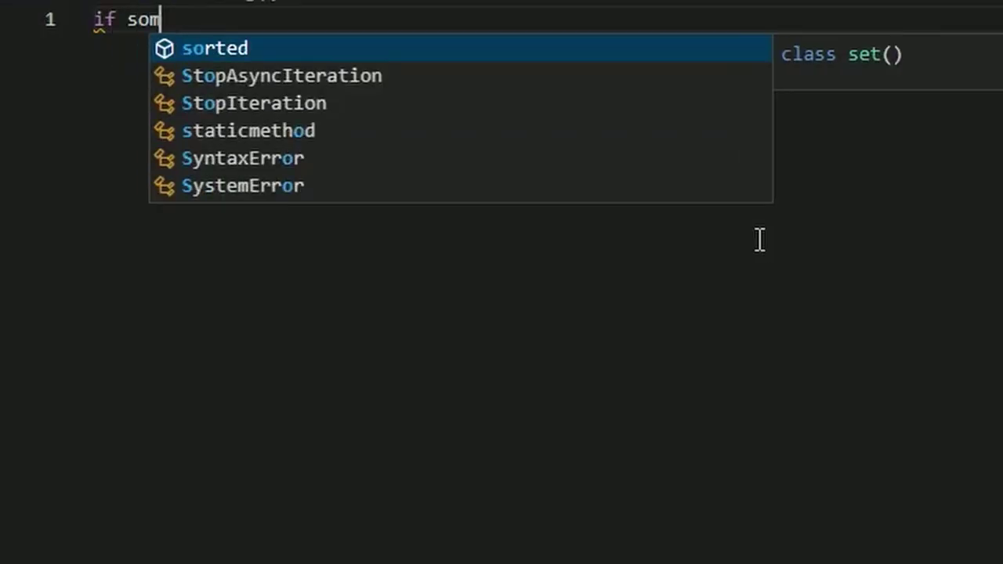
Step: Search Google for 'SOBA gme engine' after showing the level sketches
text(ething :)
key(Return)
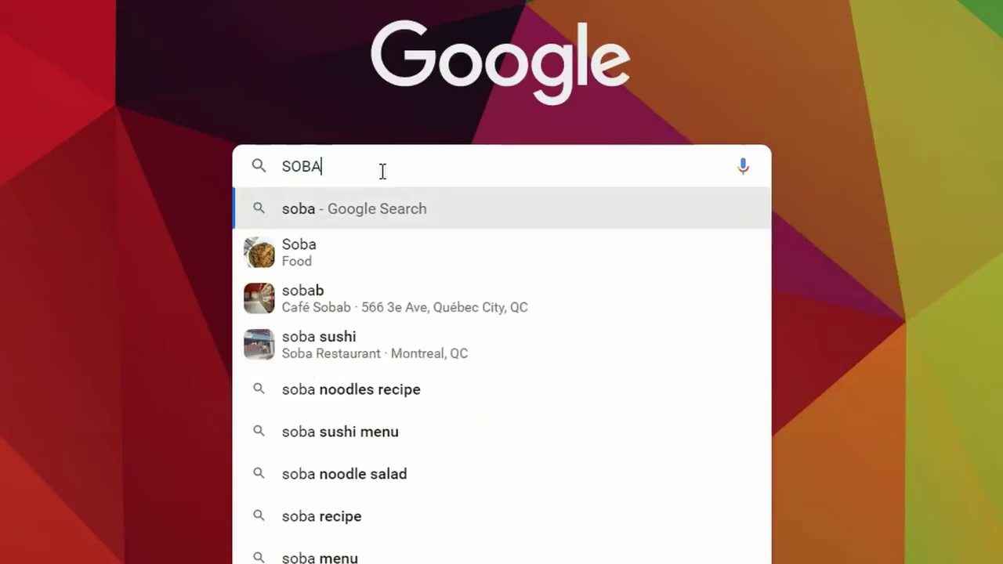
text( gme engine)
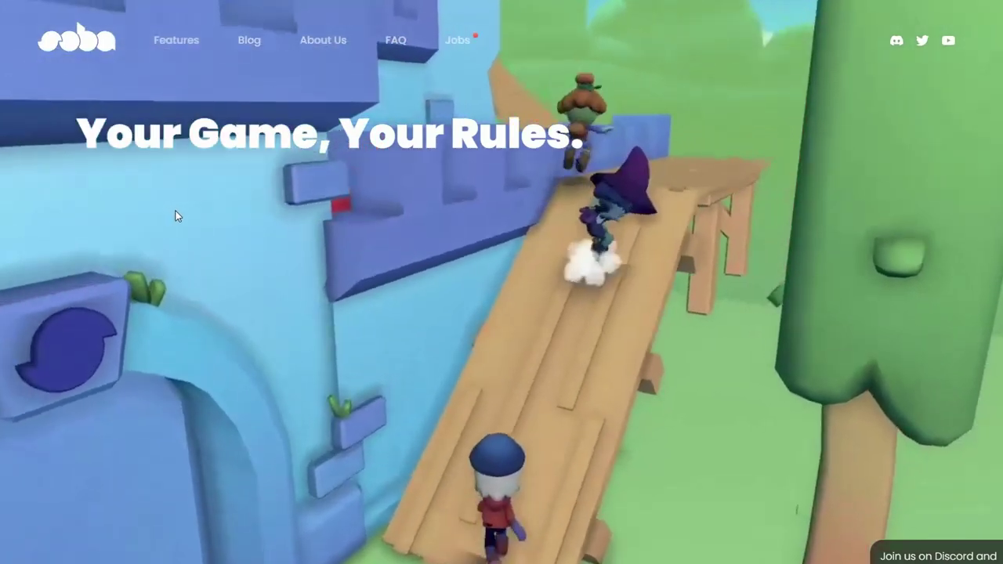
Step: Scroll the Soba homepage from 'Create your own world.' down to 'Remix your favourite games.'
scroll(175, 220, down, 3)
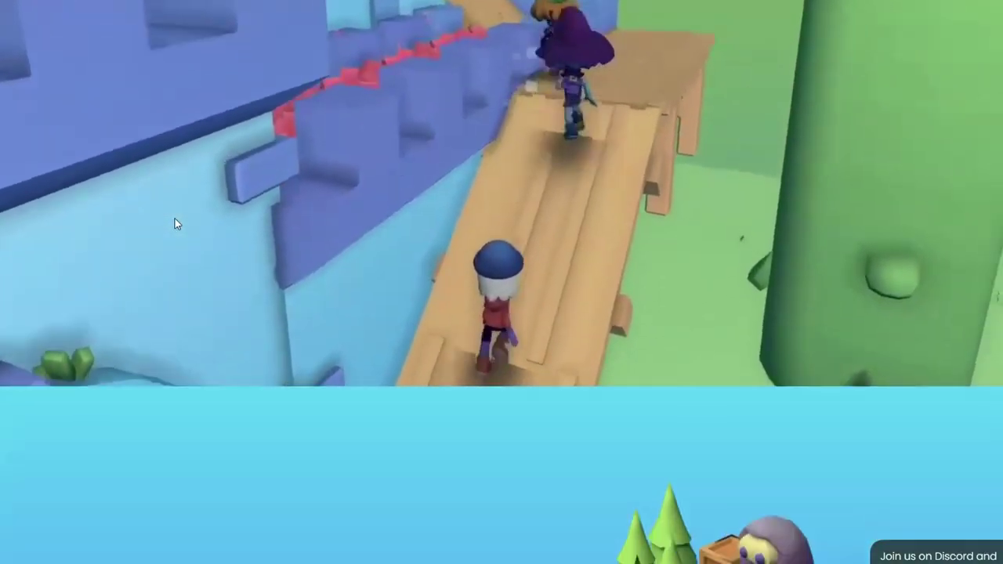
scroll(175, 219, down, 5)
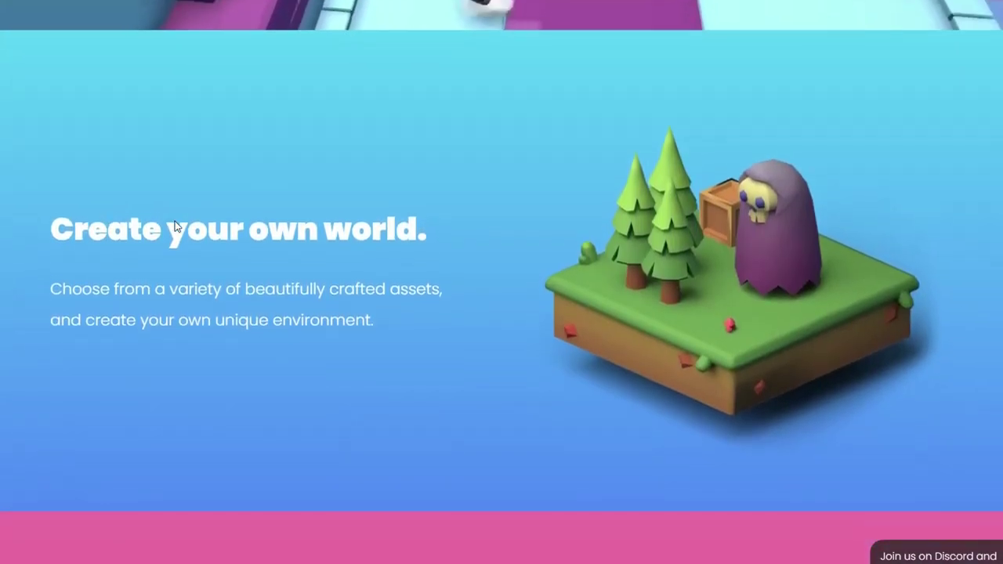
scroll(174, 223, down, 6)
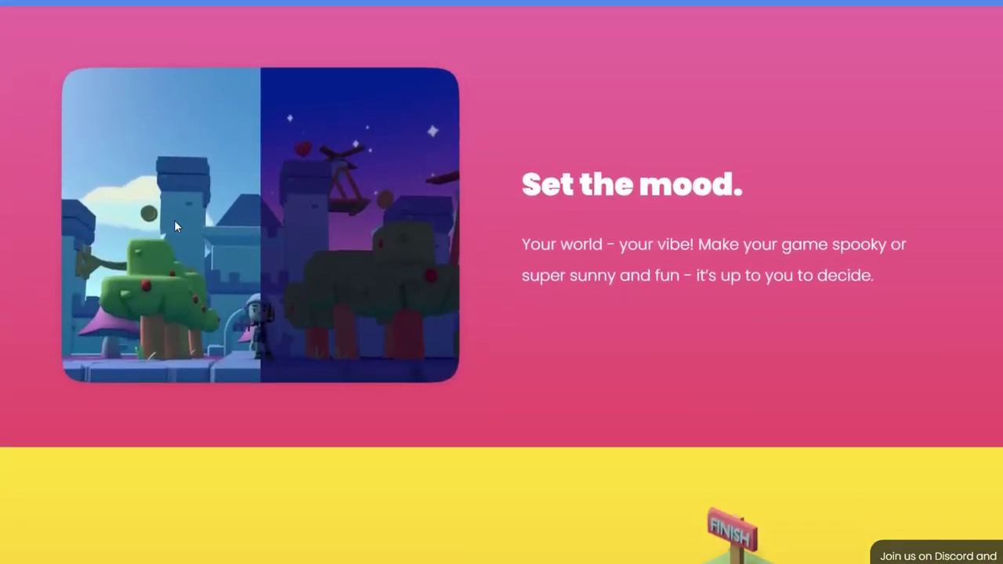
scroll(174, 219, down, 2)
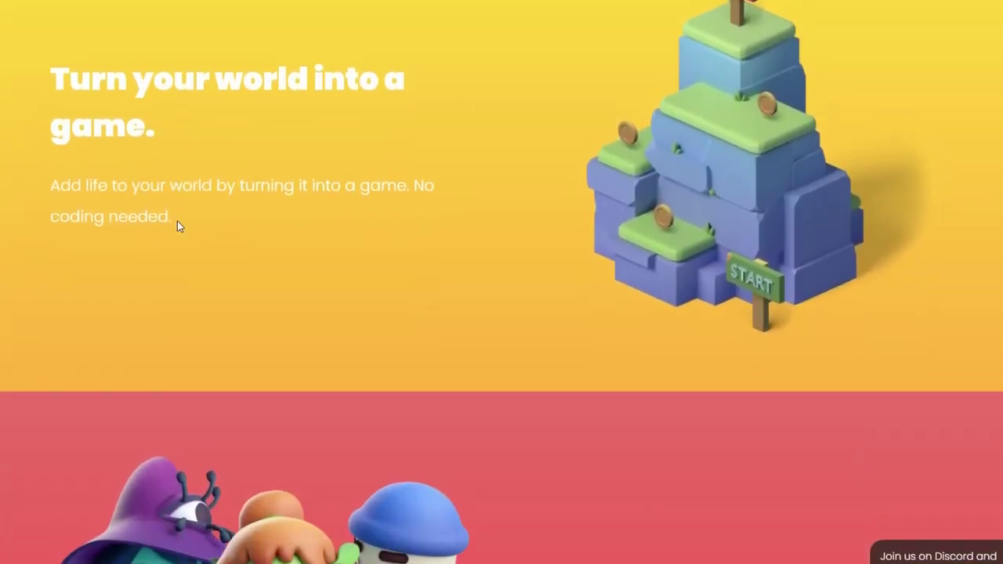
scroll(177, 222, down, 10)
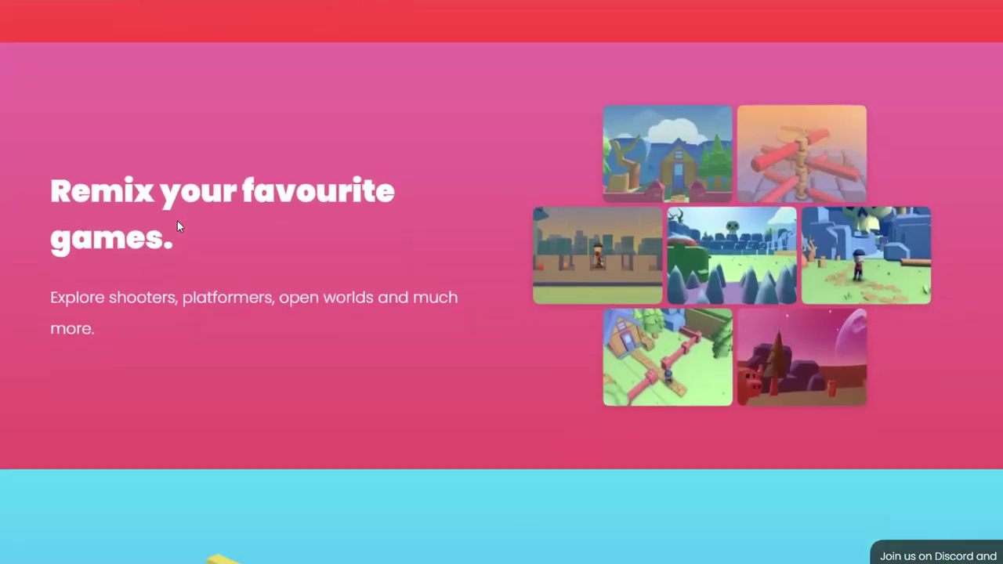
scroll(177, 222, down, 5)
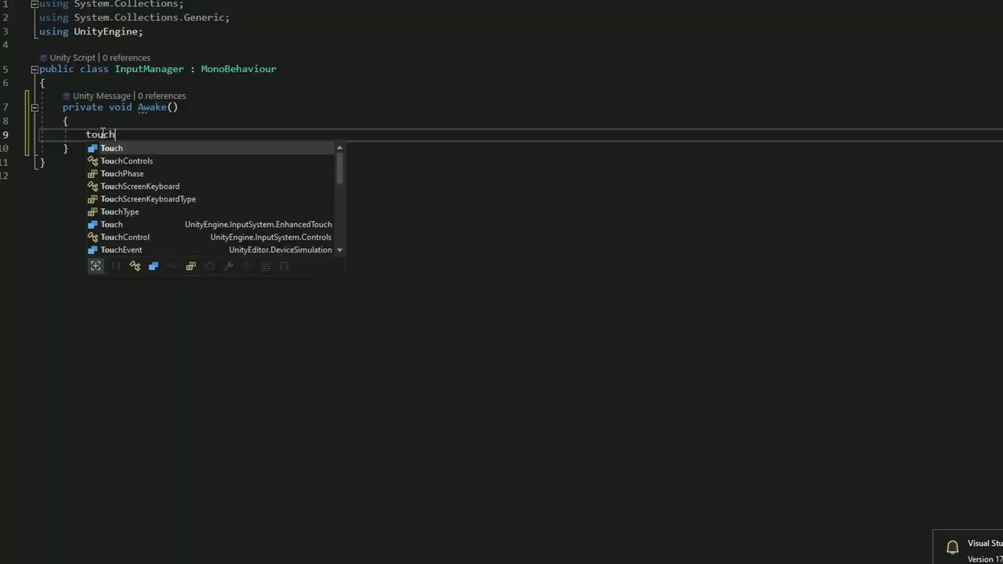
Step: Wire On Collision With Player's Colliding Player into Set Player Position, fed by Store Position's output
text(hControls = new TouchControls();)
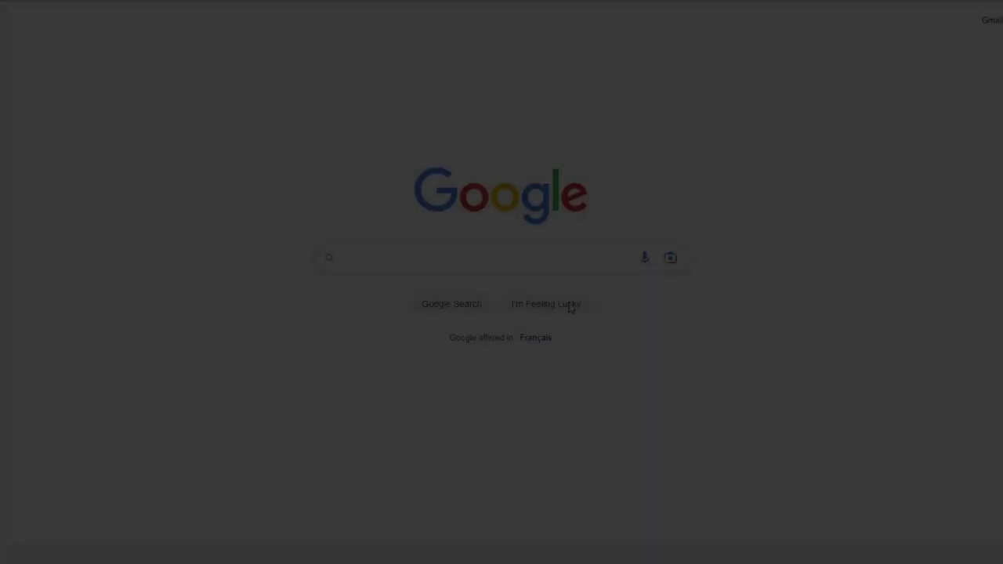
Step: Search Google for 'Android emulator' and scroll to the Guru99 and People also ask results
click(577, 258)
text(And)
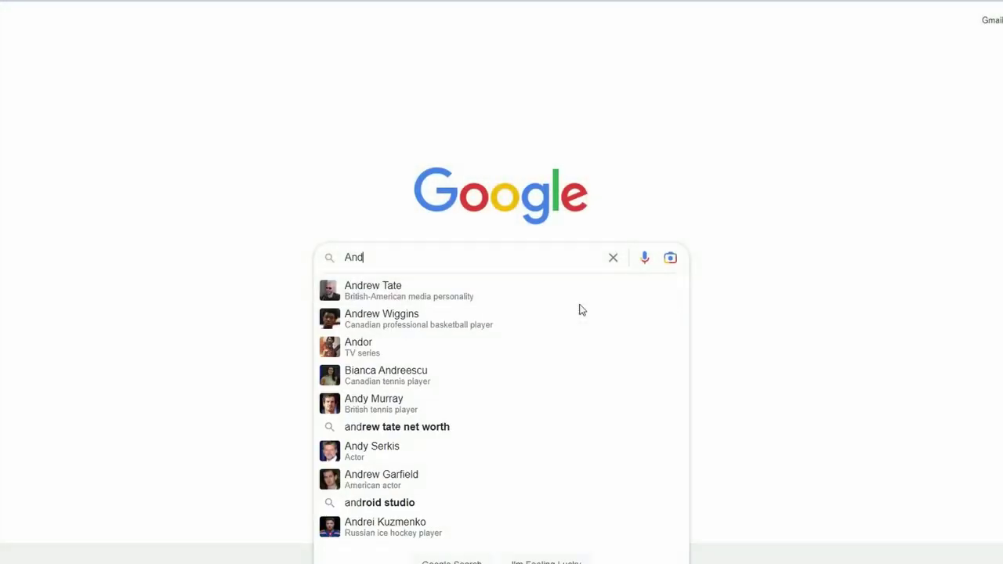
text(roid emulator)
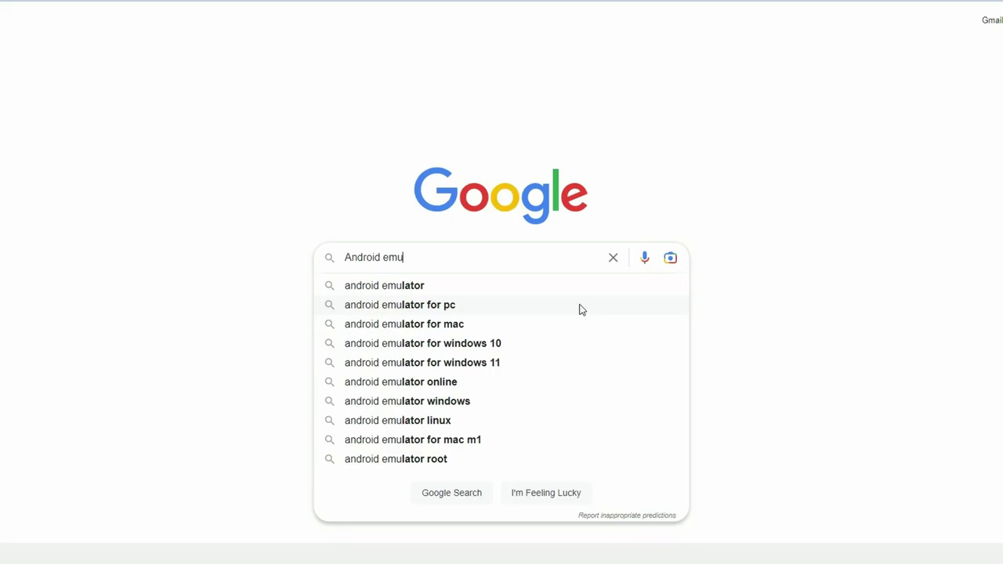
key(Return)
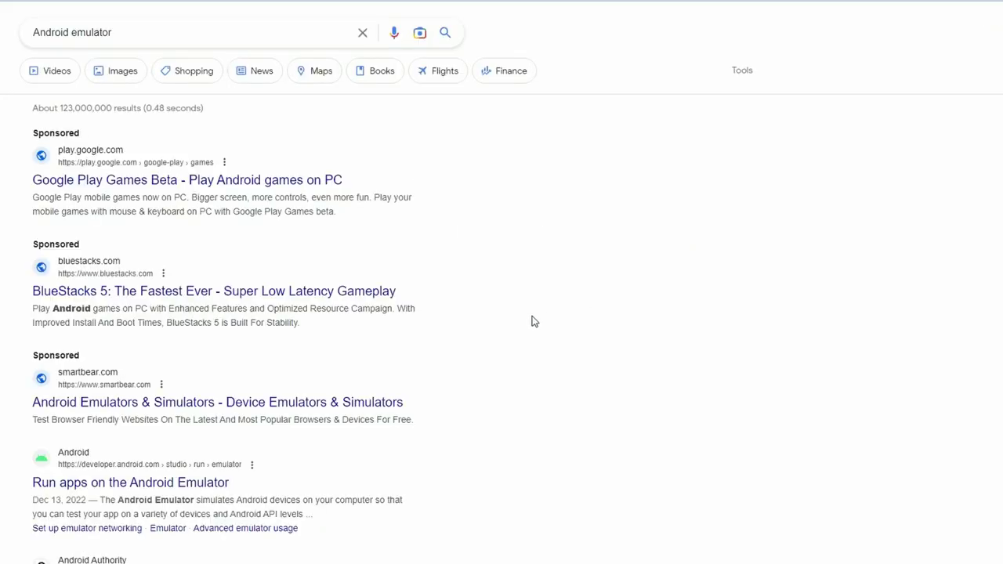
scroll(273, 255, down, 3)
scroll(274, 255, down, 6)
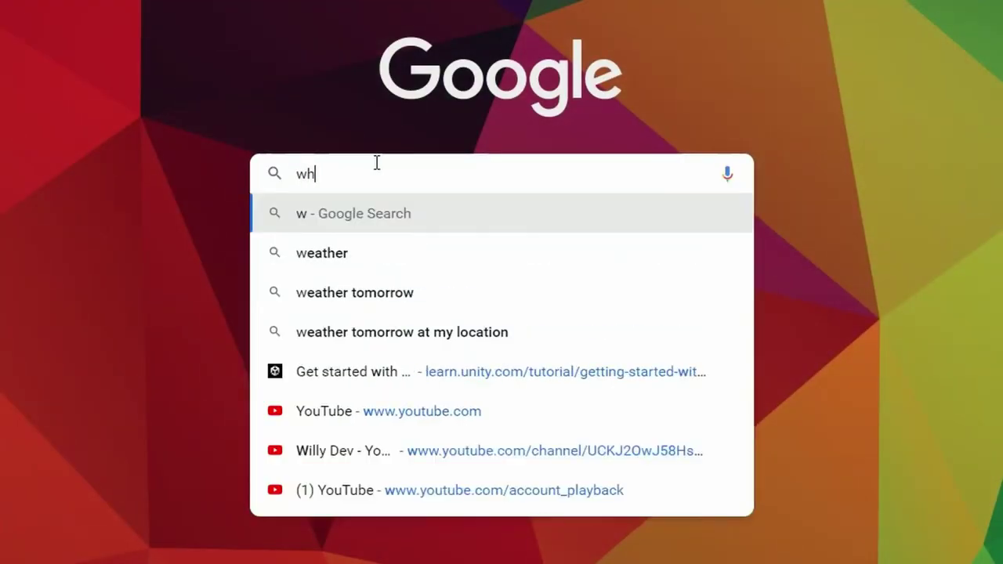
Step: Search Google for 'what the hell is OBBY?' and scroll the results for its meaning
text(at the hell is OBBY?????????????????????????????)
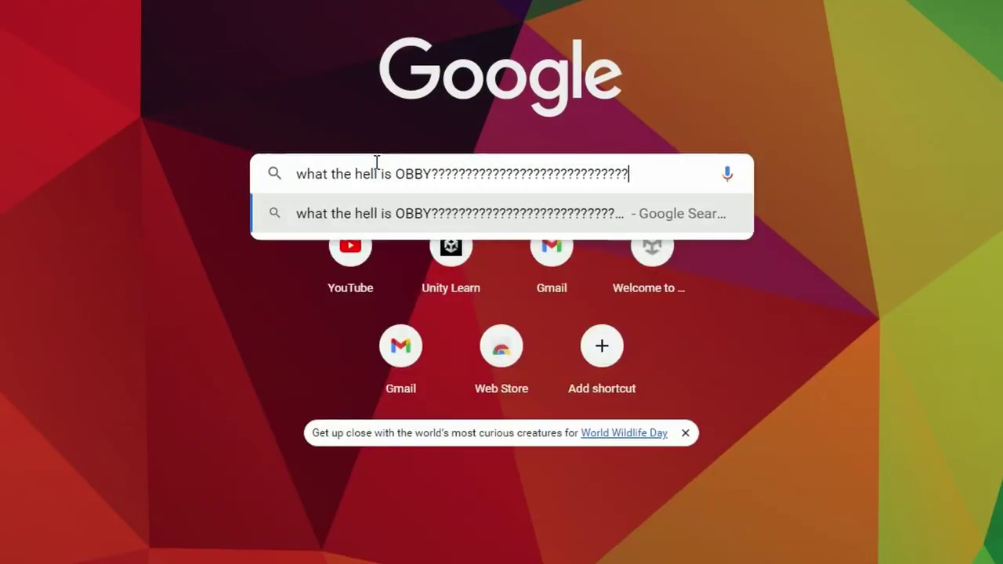
key(Return)
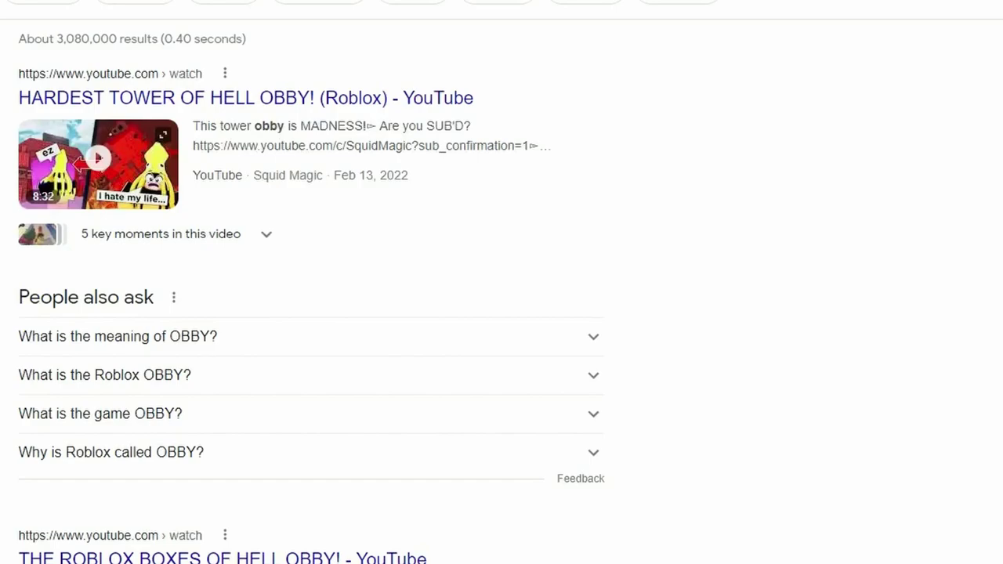
scroll(353, 4, down, 5)
scroll(351, 6, up, 5)
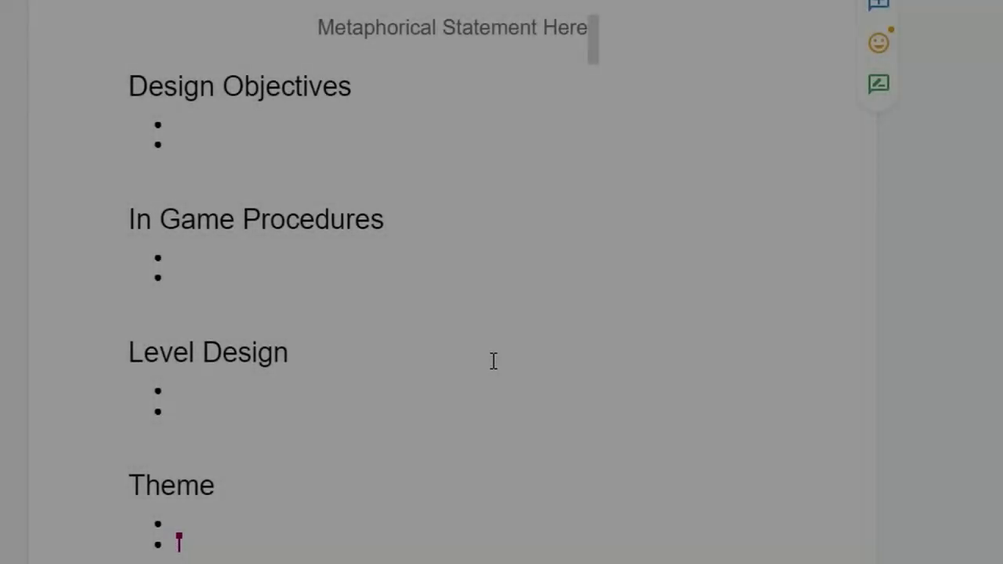
scroll(493, 360, down, 1)
scroll(493, 361, up, 3)
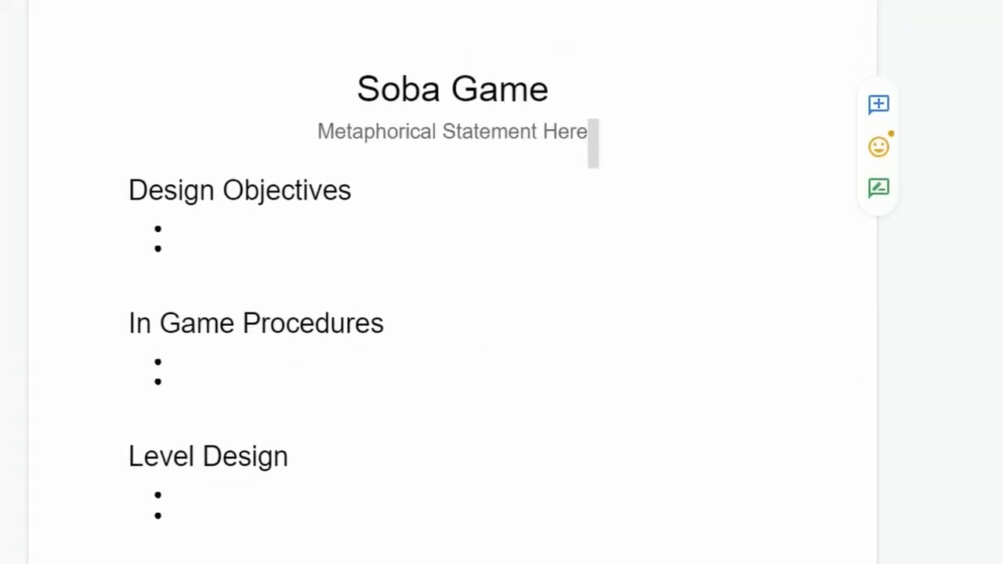
scroll(817, 555, down, 4)
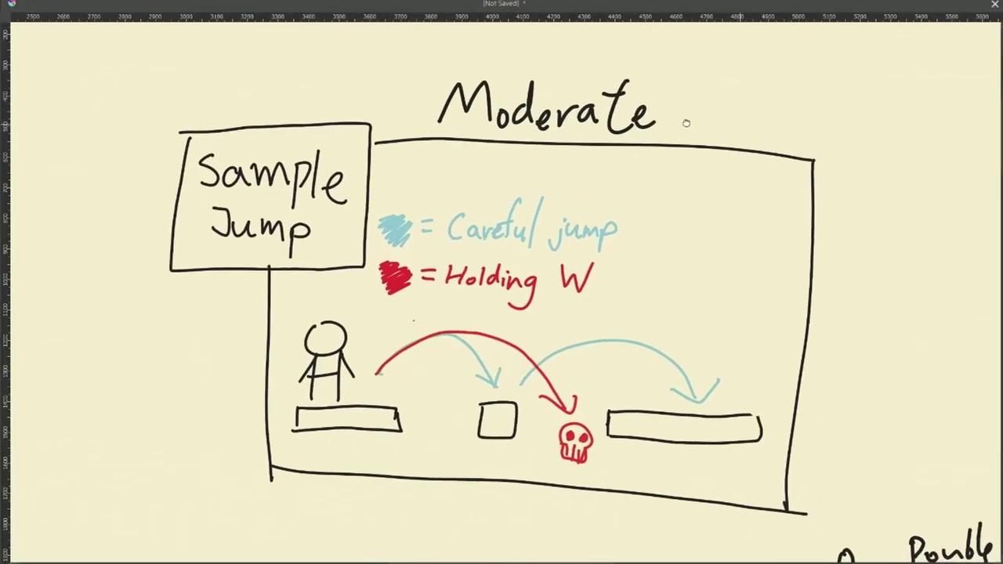
Step: Show the Purple Planet Horizon Settings inputs, with bottom colour 0F1459
drag(620, 91, 642, 93)
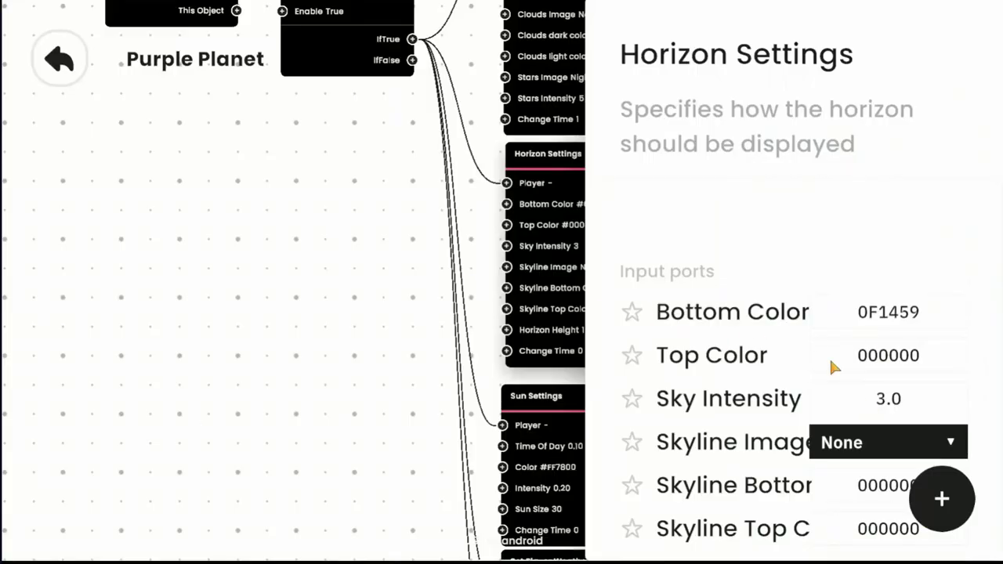
Step: Set horizon top colour 0A0166, stars intensity 1 and sky change time 0.5
click(886, 356)
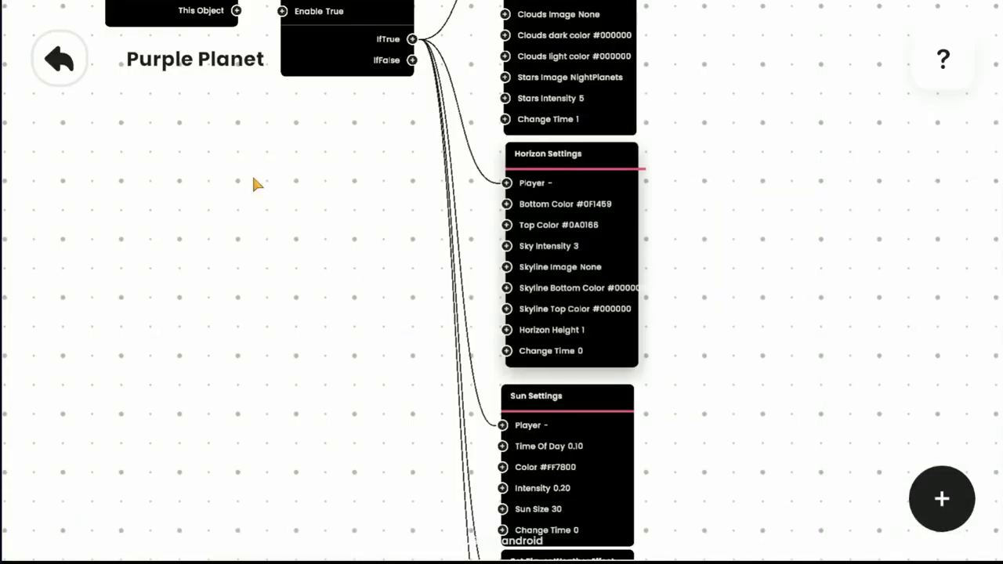
scroll(392, 202, down, 3)
scroll(391, 202, up, 3)
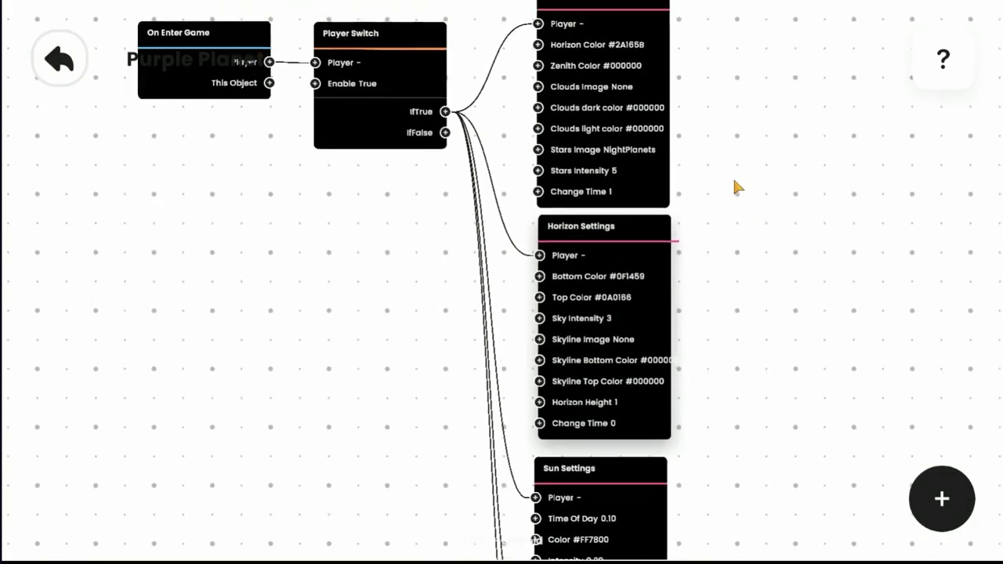
click(619, 172)
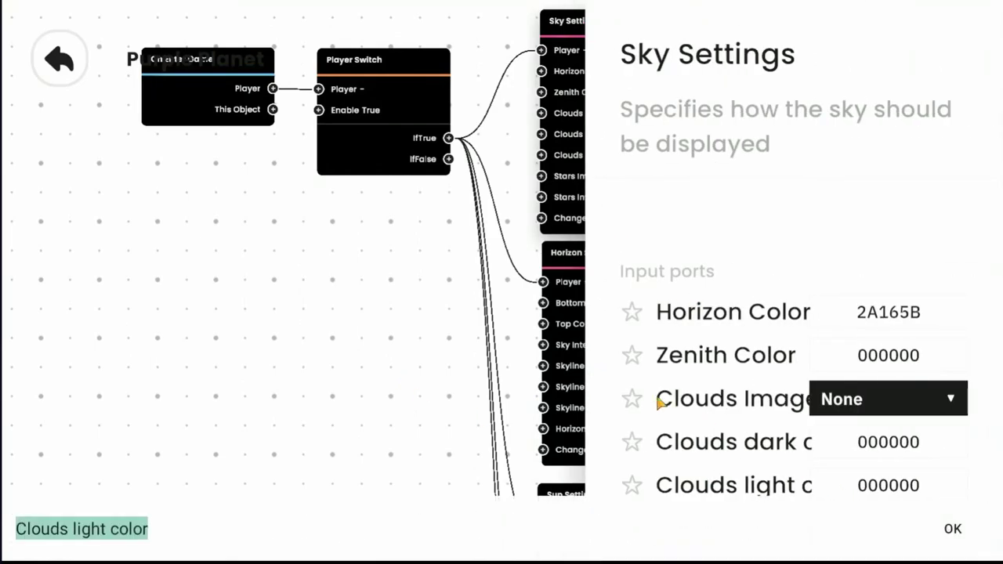
scroll(660, 401, down, 4)
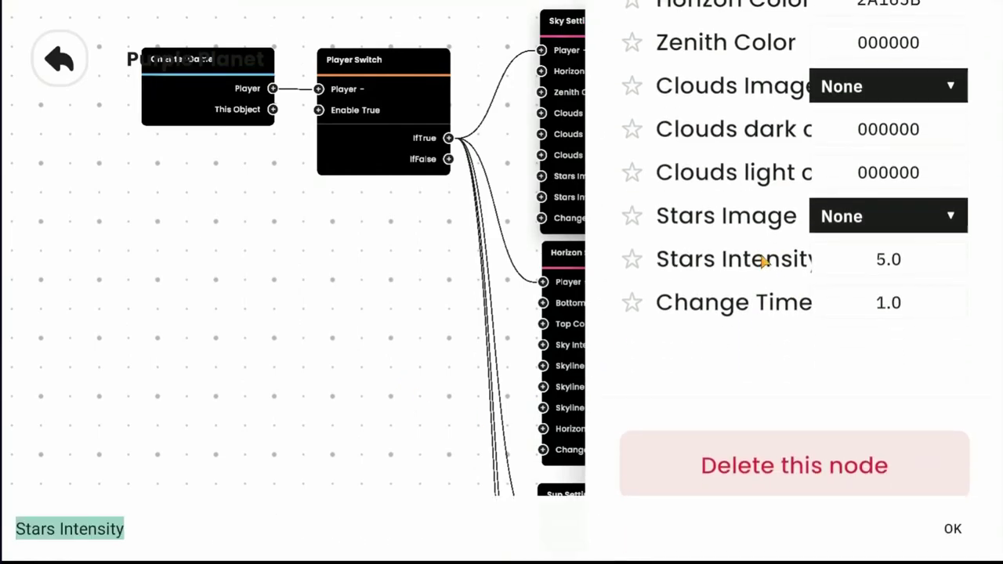
click(893, 266)
text(1)
scroll(756, 430, up, 2)
text(0.5)
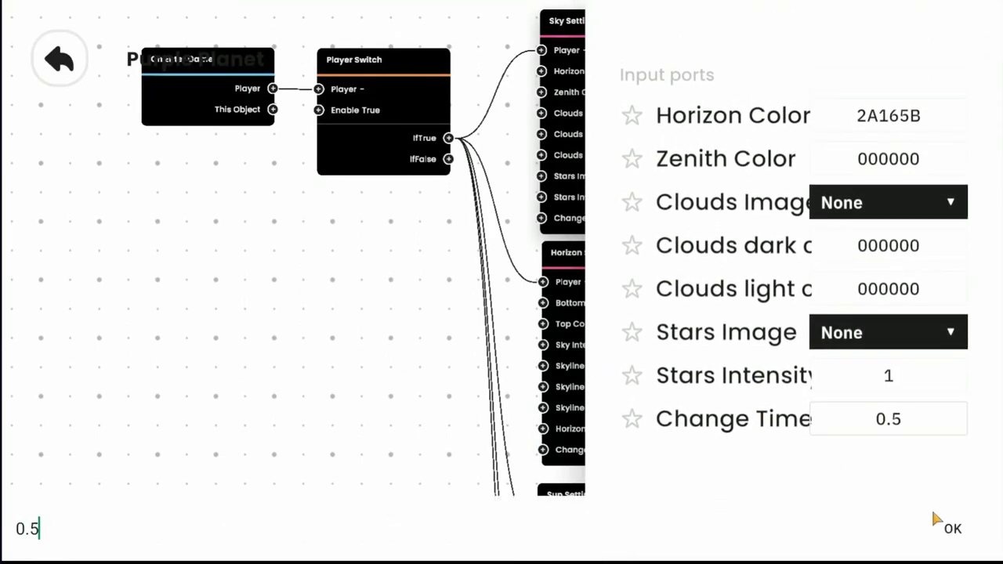
click(951, 528)
Step: Switch the stars image to NightSky and playtest the level under the new sky
click(888, 332)
click(830, 470)
click(888, 332)
click(827, 425)
click(373, 315)
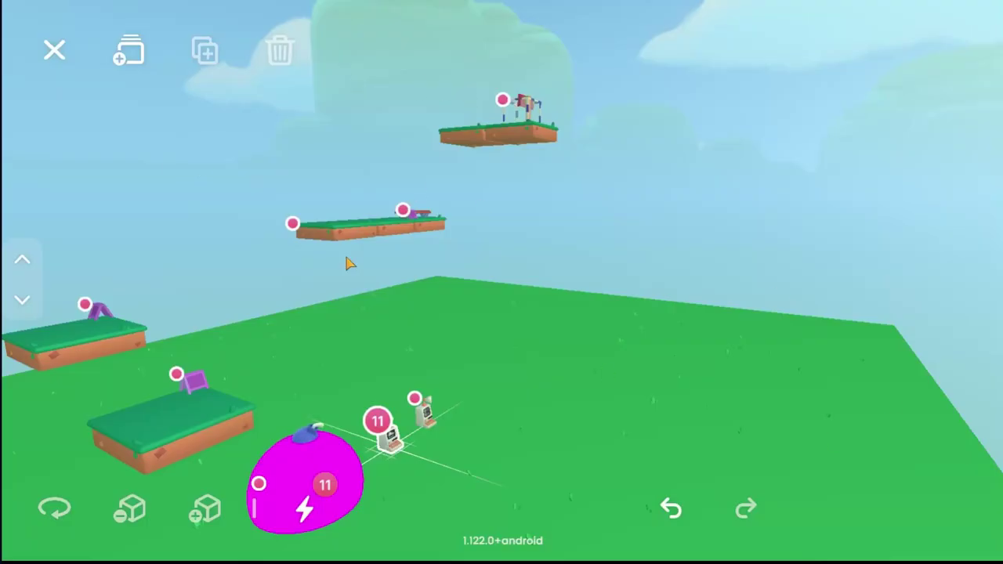
click(557, 247)
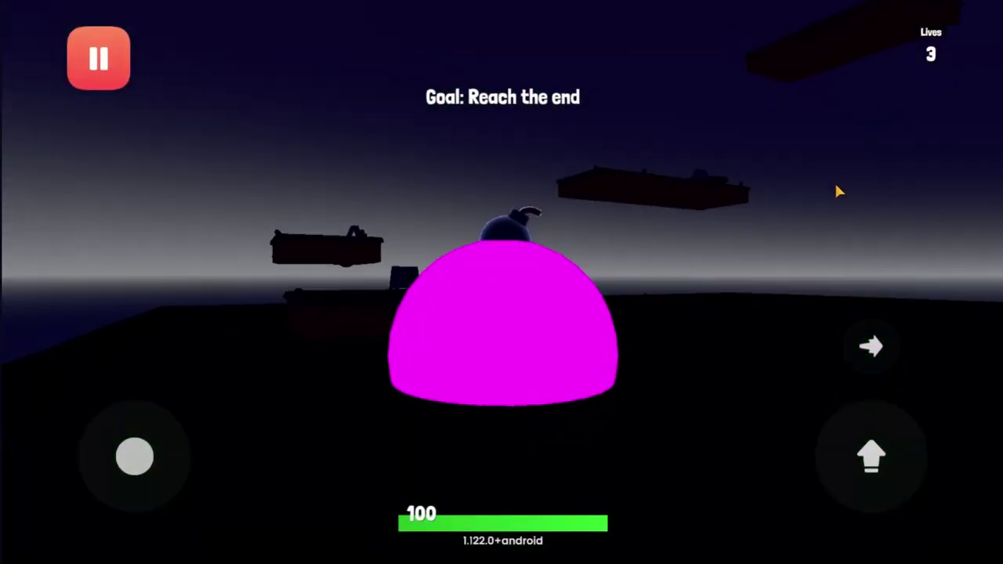
key(Escape)
Step: In the arcade object's sky logic, set the sun's Time Of Day 0.5 and colour CEB5FF
click(375, 423)
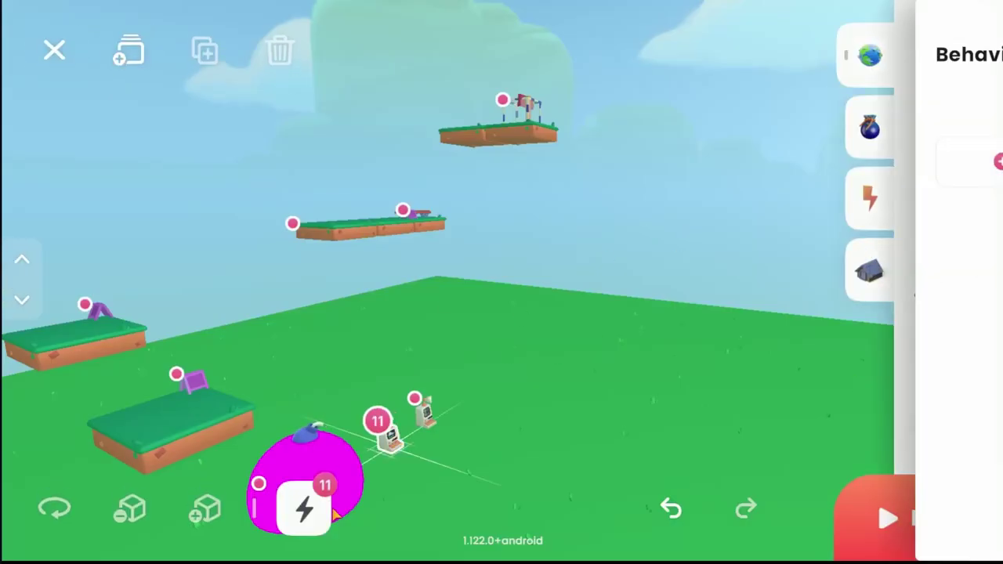
click(303, 510)
scroll(716, 280, down, 5)
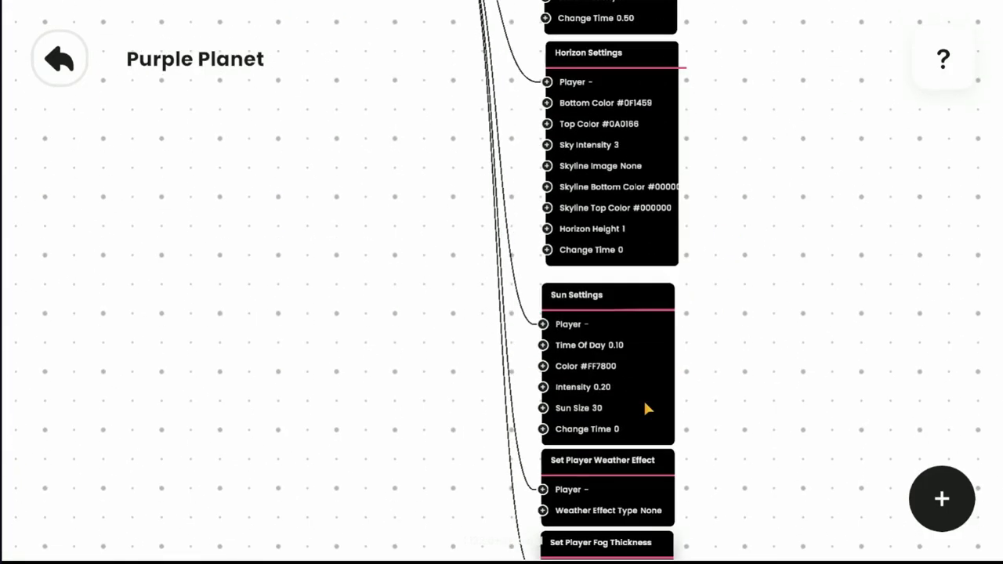
scroll(722, 190, up, 8)
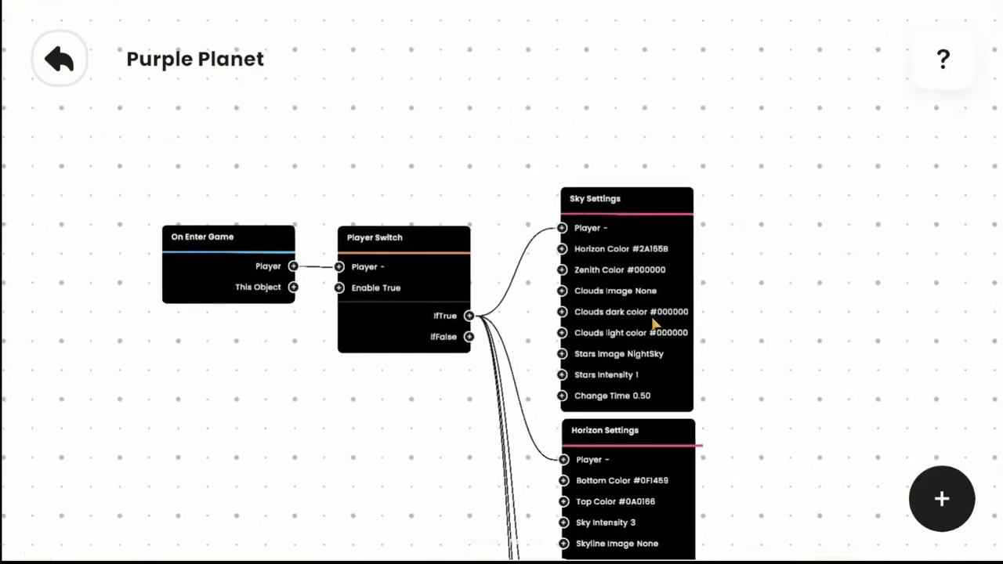
scroll(721, 321, down, 3)
scroll(727, 283, down, 5)
click(586, 354)
click(895, 313)
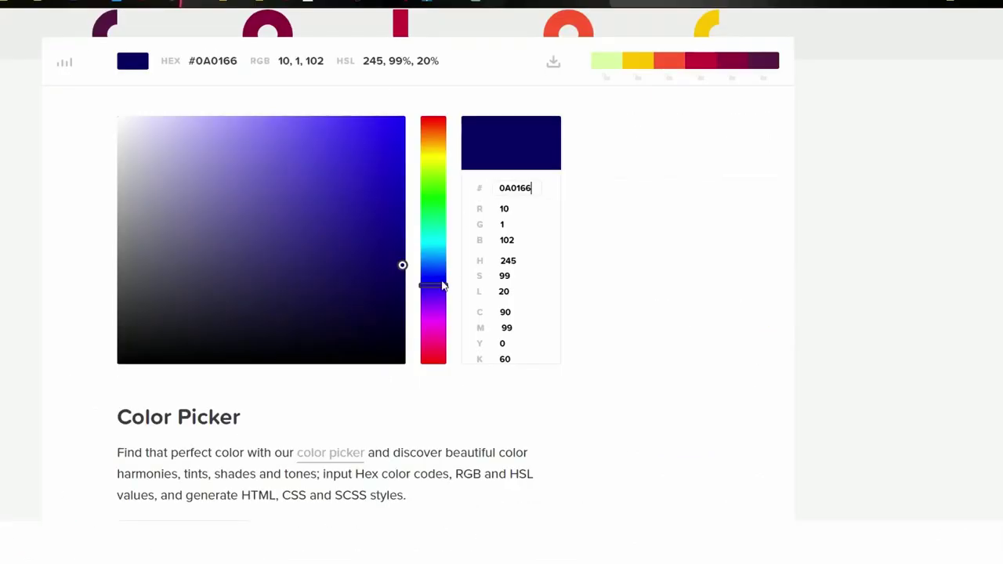
drag(446, 279, 439, 300)
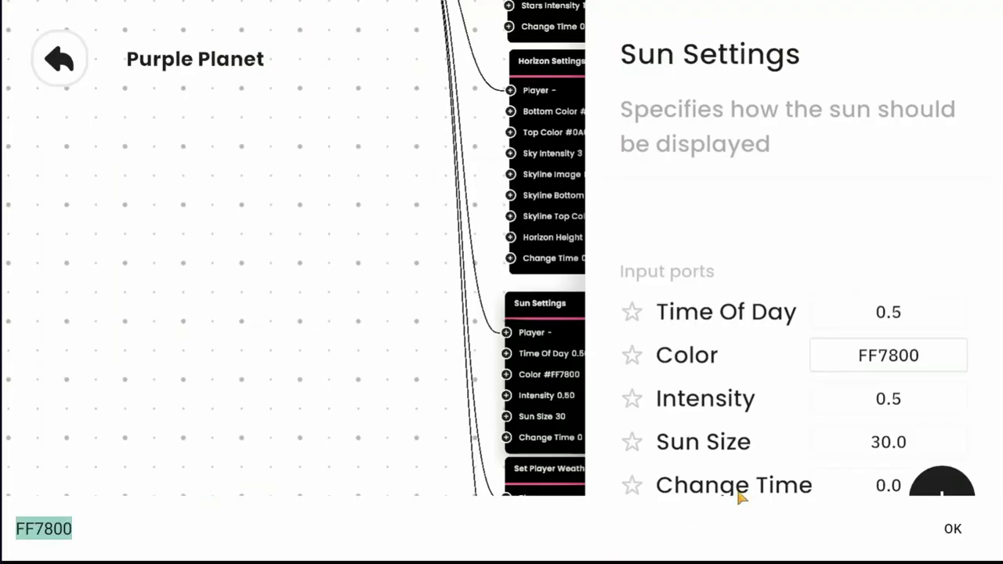
text(CEB5FF)
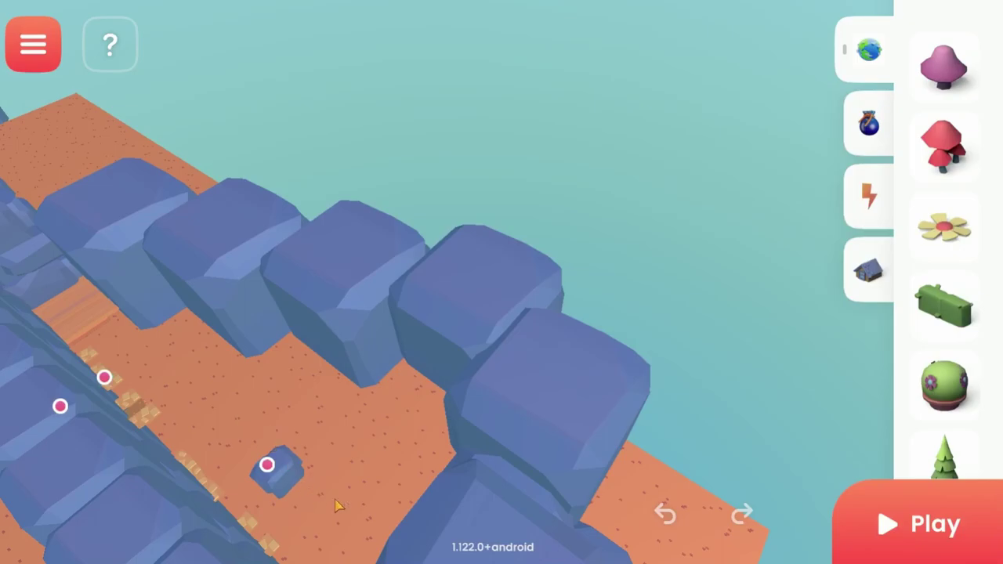
drag(335, 505, 274, 206)
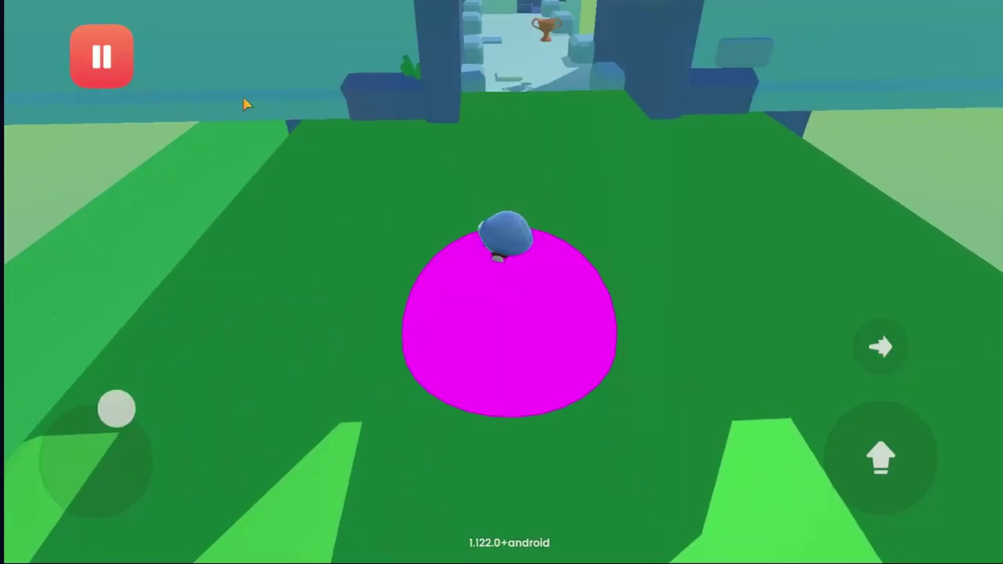
key(w)
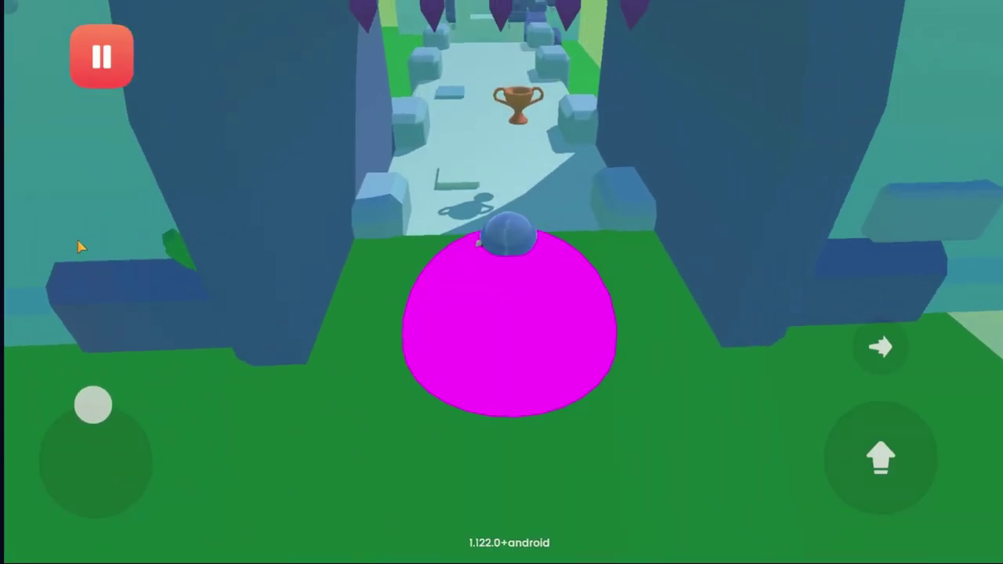
key(a)
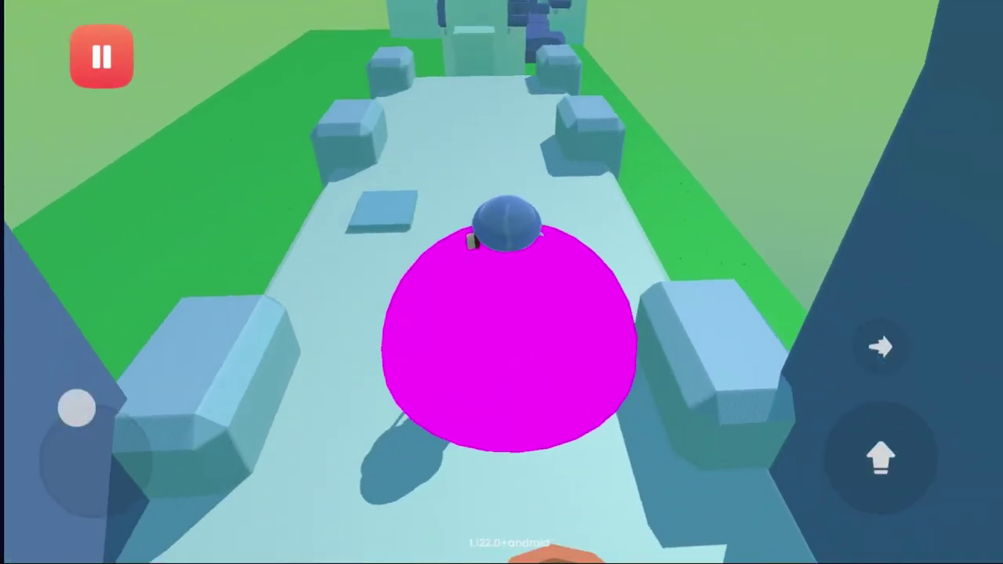
key(a)
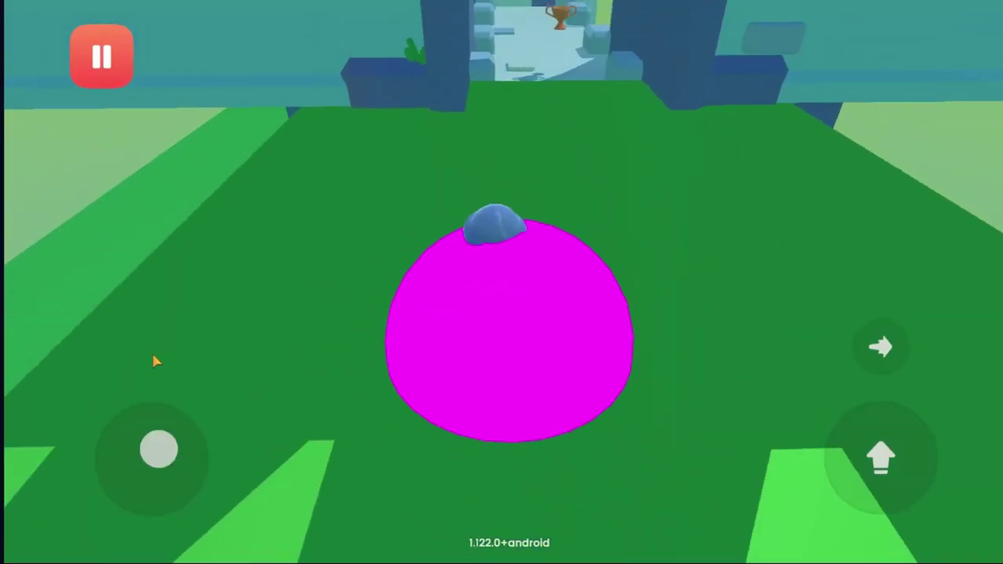
key(w)
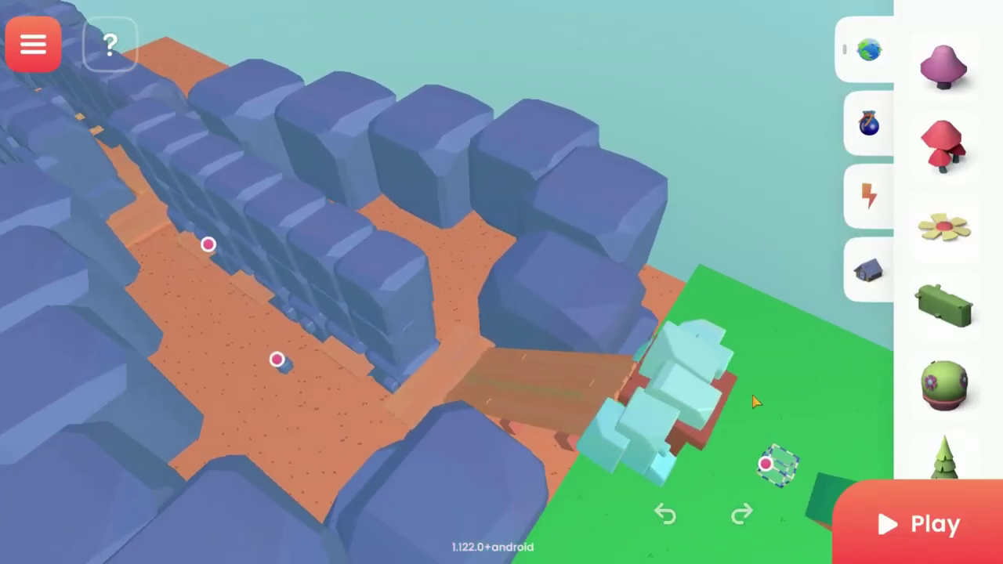
drag(752, 402, 342, 140)
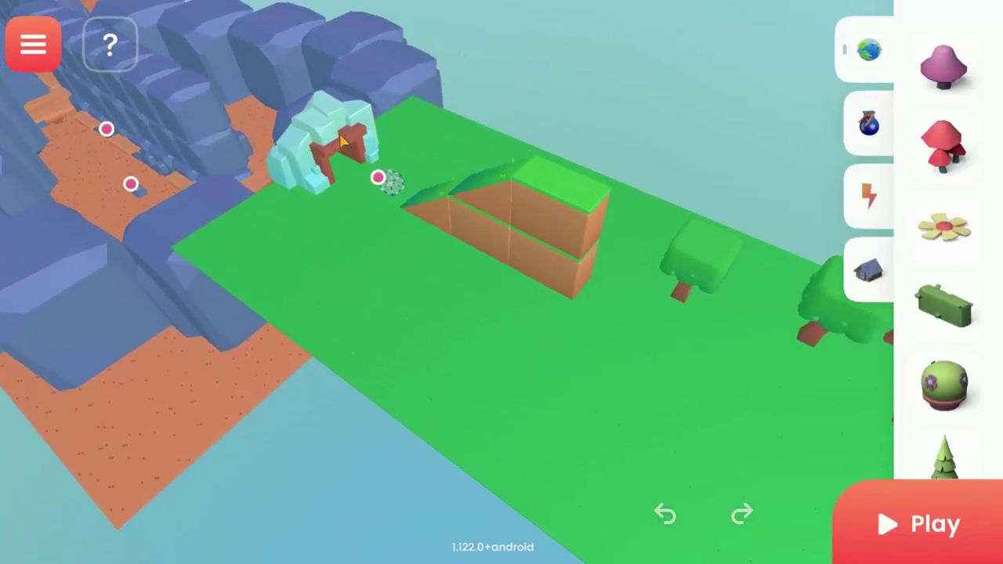
Step: Open the arch trigger's collision logic and add an Adjust Score node off Colliding Player
click(378, 179)
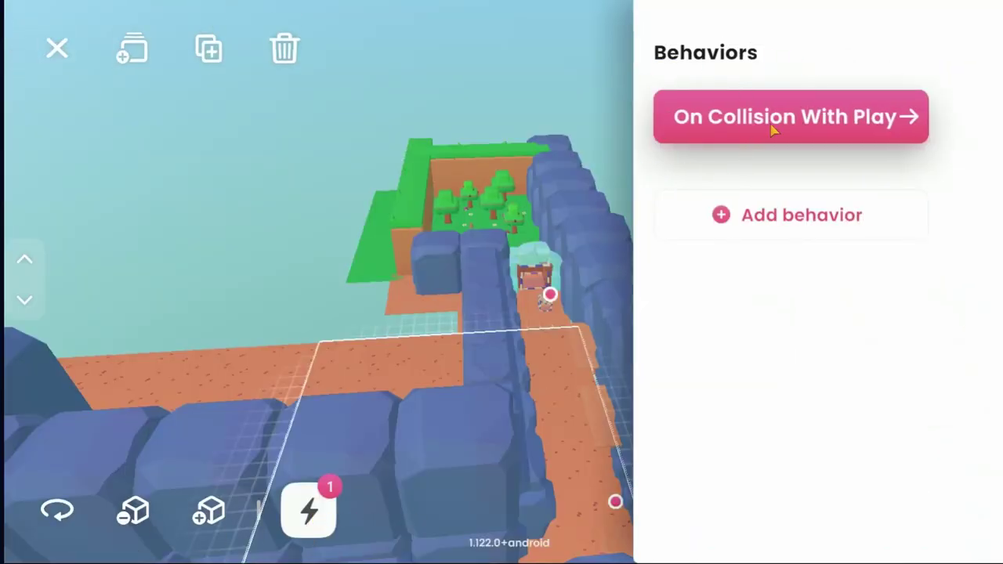
click(772, 132)
drag(363, 244, 572, 149)
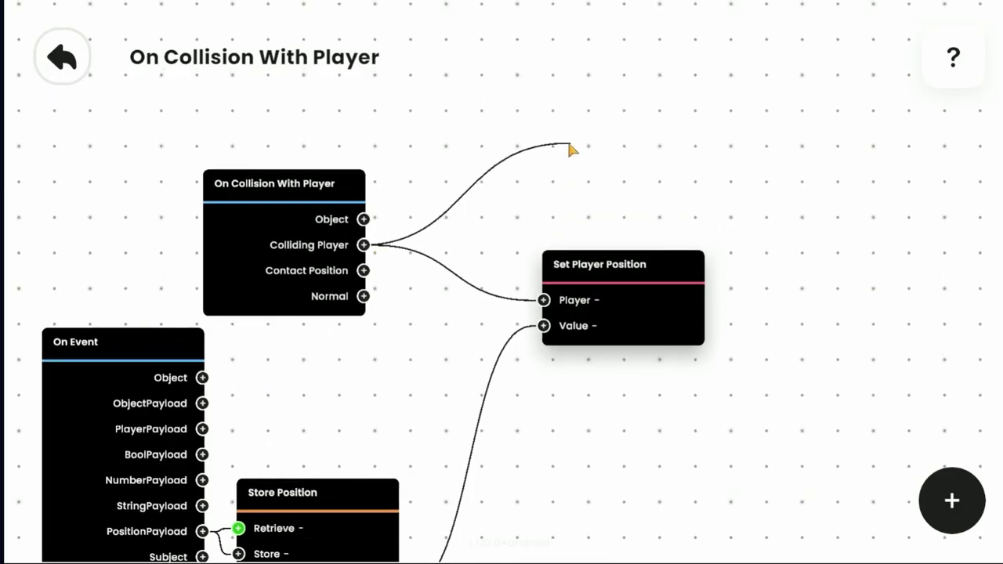
scroll(213, 235, down, 10)
click(157, 289)
scroll(224, 392, down, 5)
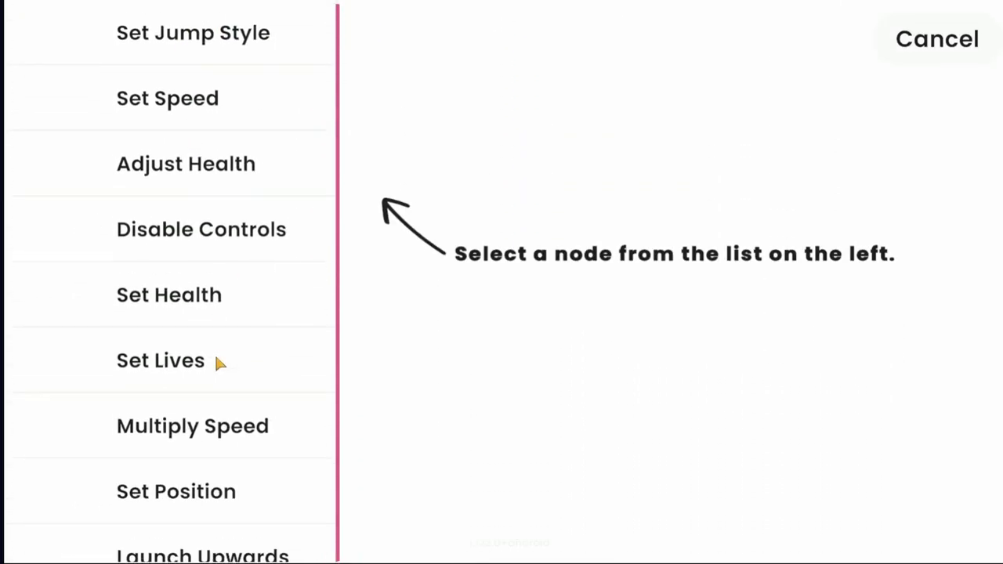
scroll(219, 361, down, 5)
click(179, 396)
scroll(179, 261, down, 3)
click(179, 263)
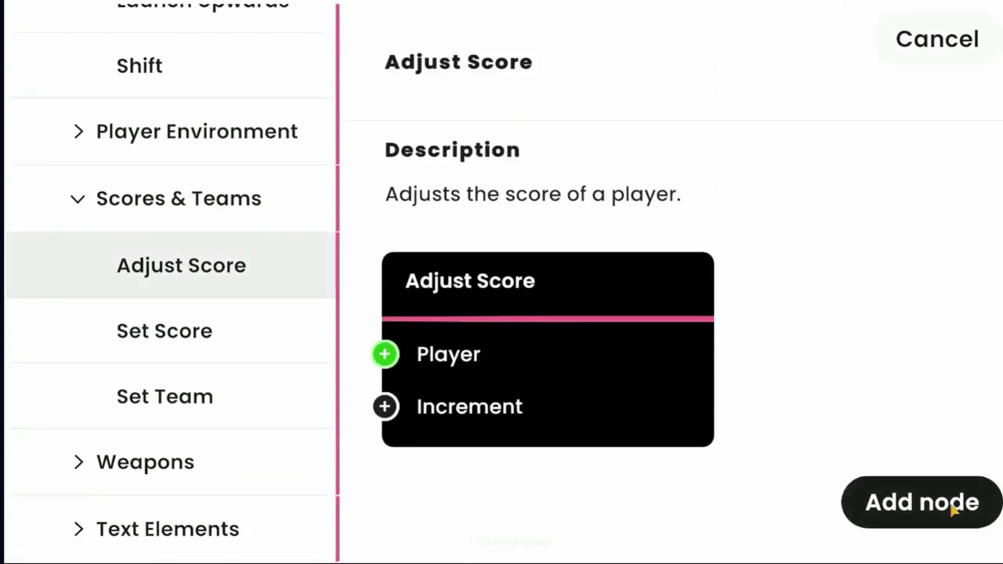
click(921, 502)
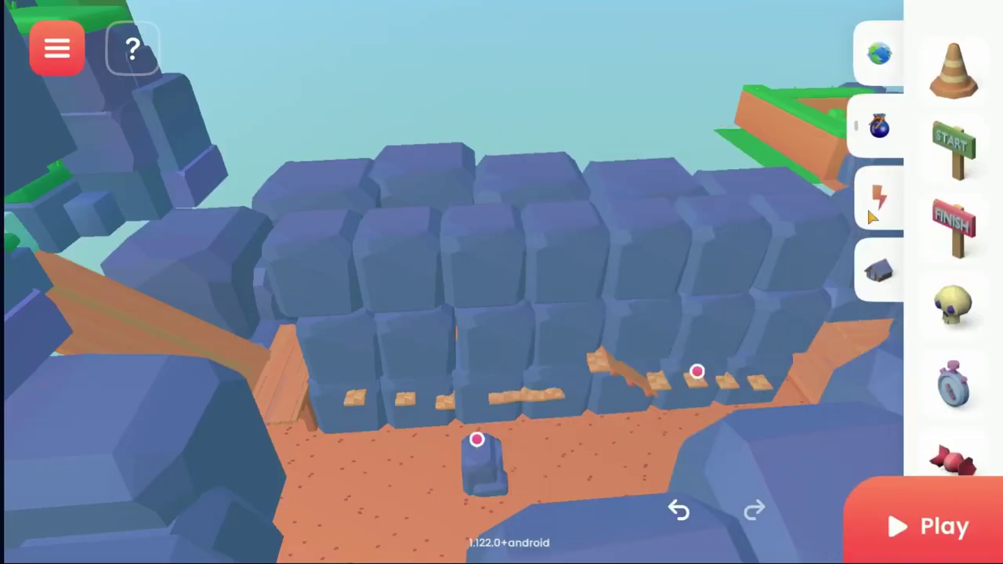
Step: Place a wooden crate from the props catalog along the mines path
click(824, 213)
click(824, 213)
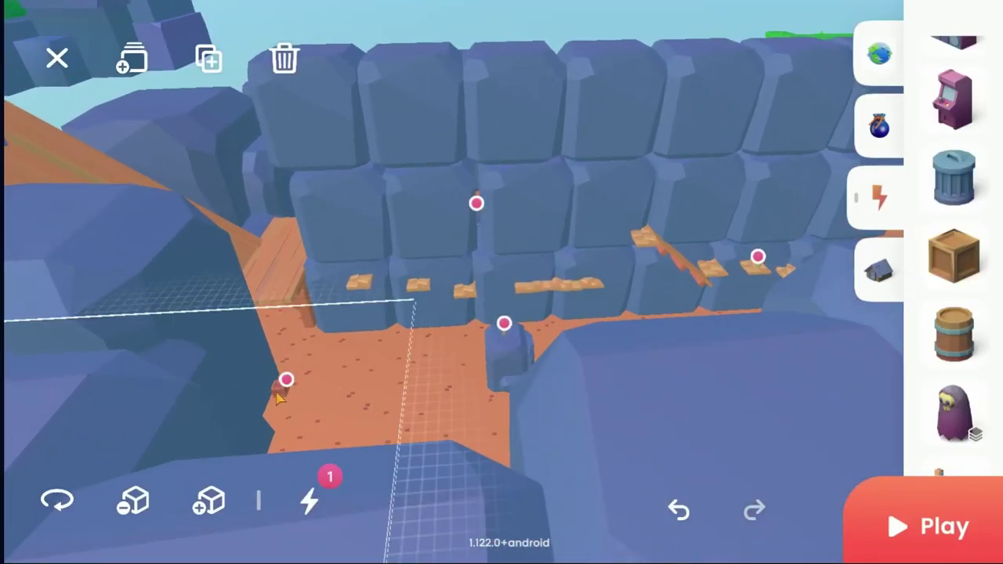
click(735, 427)
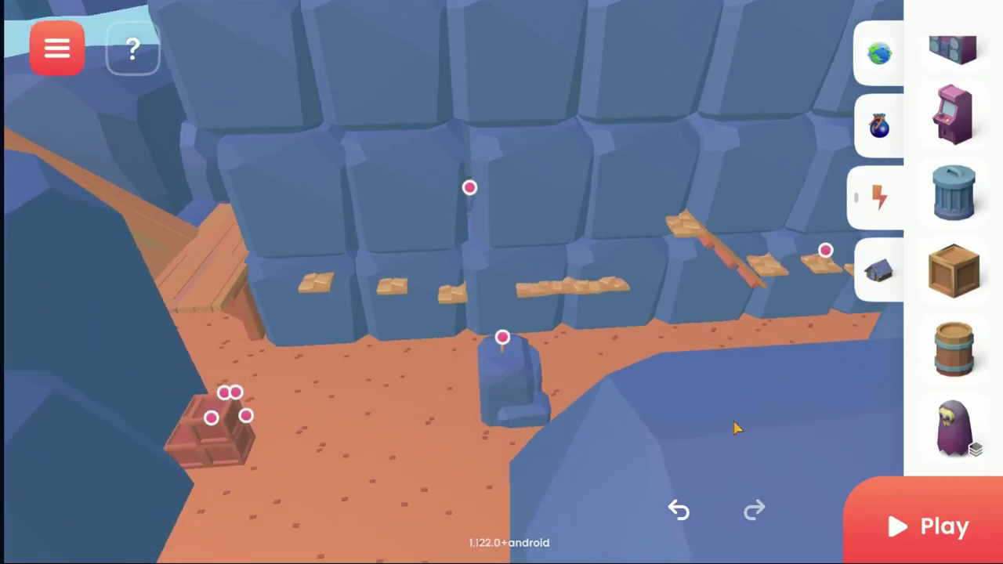
drag(306, 425, 425, 220)
click(452, 425)
drag(452, 425, 964, 328)
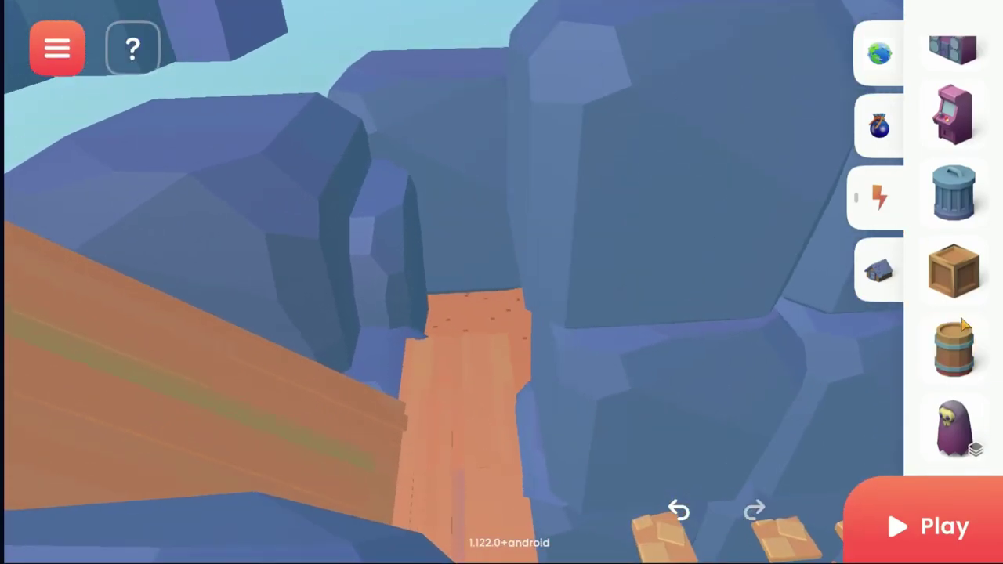
Step: Put a crate on the plank walkway and duplicate it into a two-crate stack
click(364, 361)
click(451, 329)
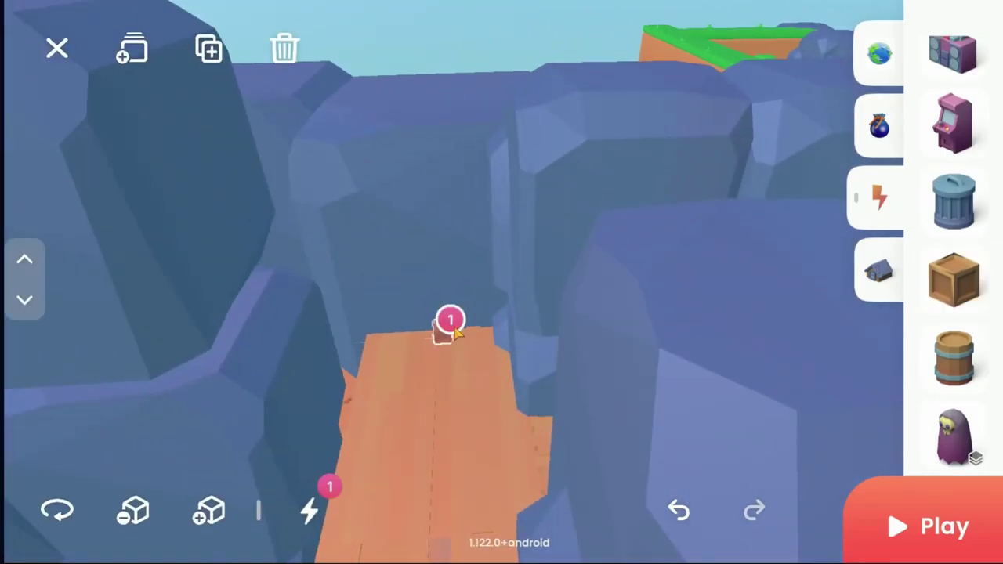
click(208, 48)
click(878, 270)
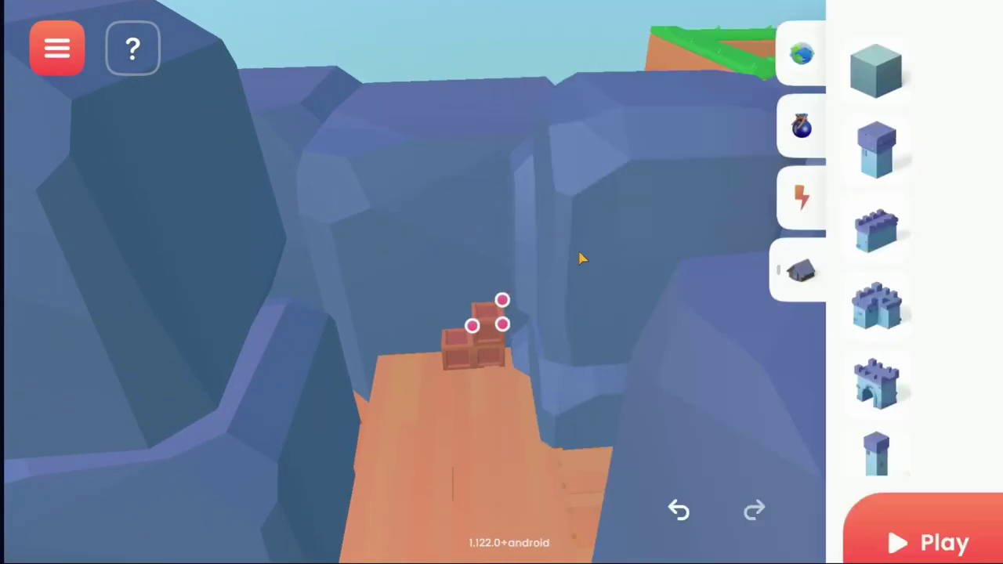
click(801, 197)
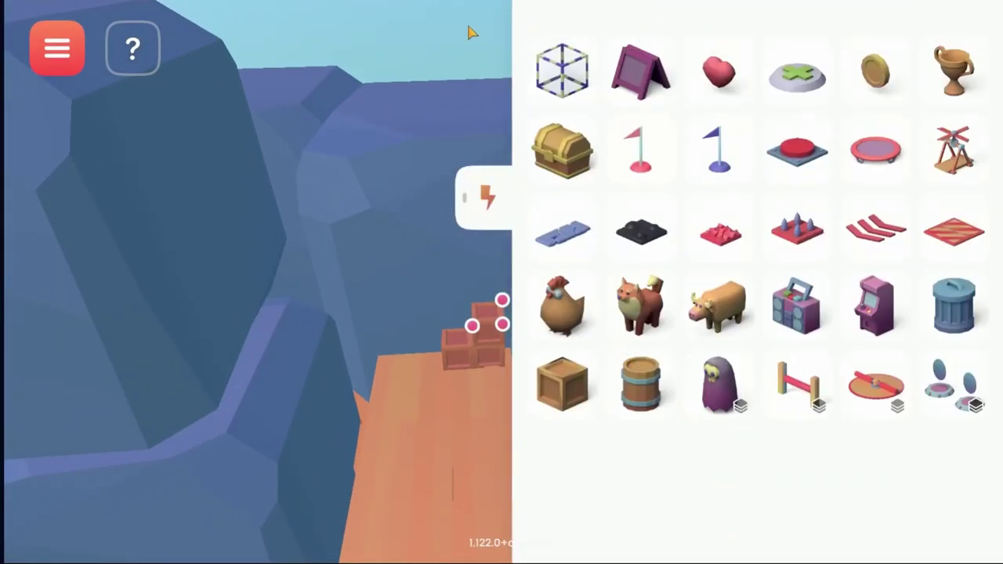
drag(470, 33, 954, 228)
Step: Place two thin trees in the garden
scroll(975, 325, up, 5)
drag(572, 190, 773, 237)
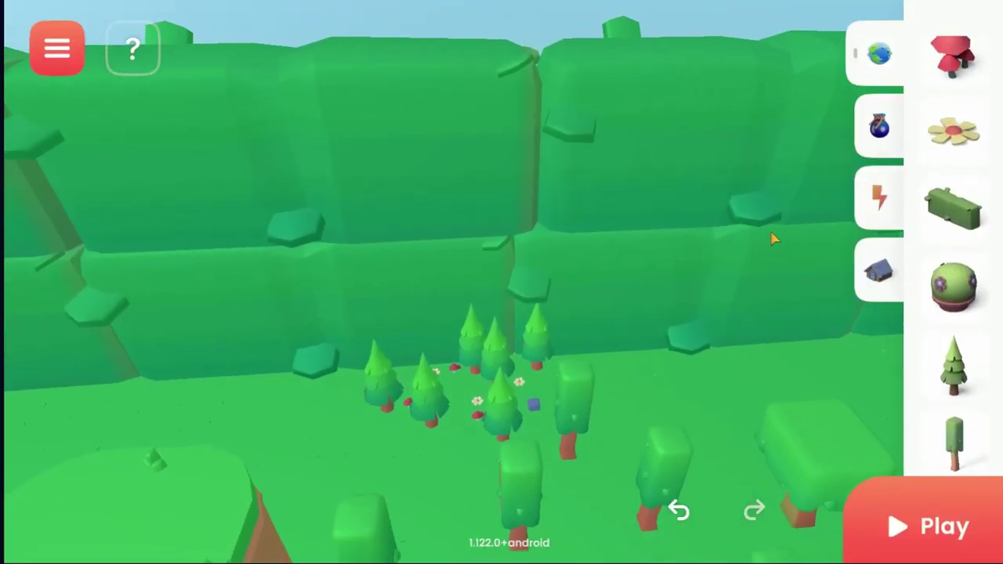
scroll(922, 230, down, 3)
click(953, 230)
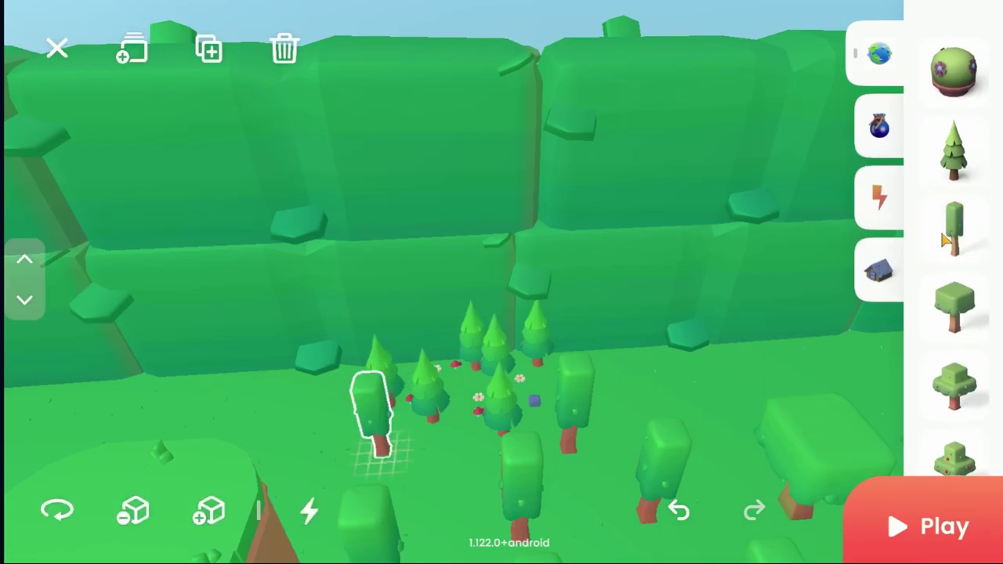
click(953, 235)
drag(408, 360, 368, 390)
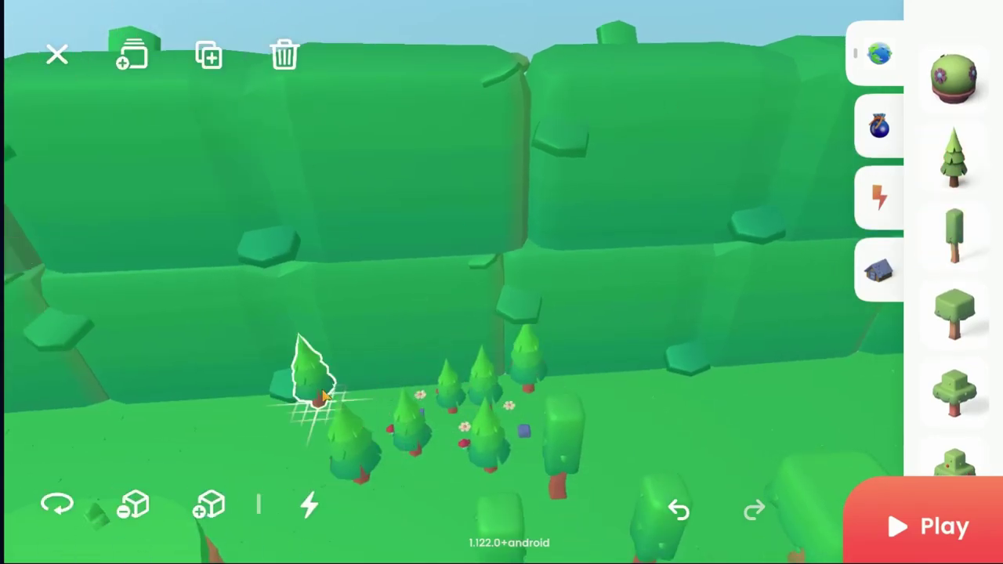
click(325, 396)
Step: Add an apple tree beside the pine cluster, a purple mushroom and a flower to the garden
drag(954, 235, 501, 235)
drag(719, 141, 497, 337)
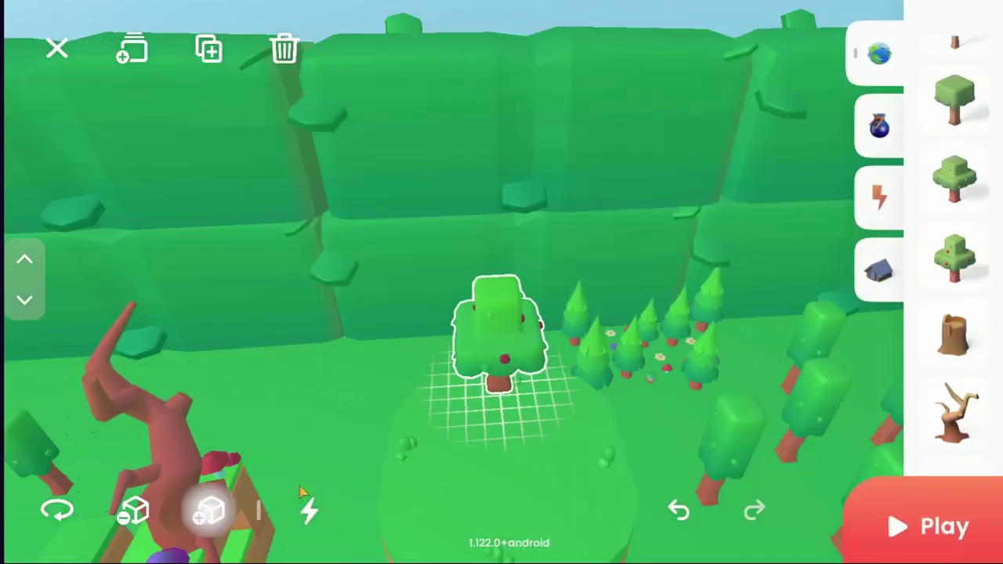
drag(954, 235, 676, 235)
drag(561, 68, 463, 383)
drag(937, 396, 463, 277)
Step: Add a pine beside the grass platform, two bushes by the arch, and pull a castle floor tile there
drag(954, 235, 734, 235)
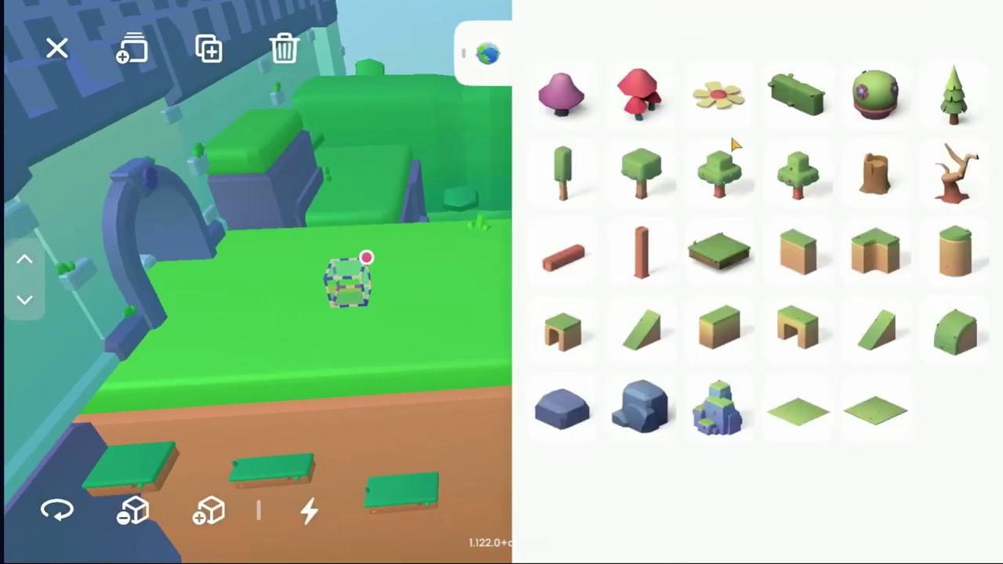
drag(953, 94, 740, 259)
click(210, 510)
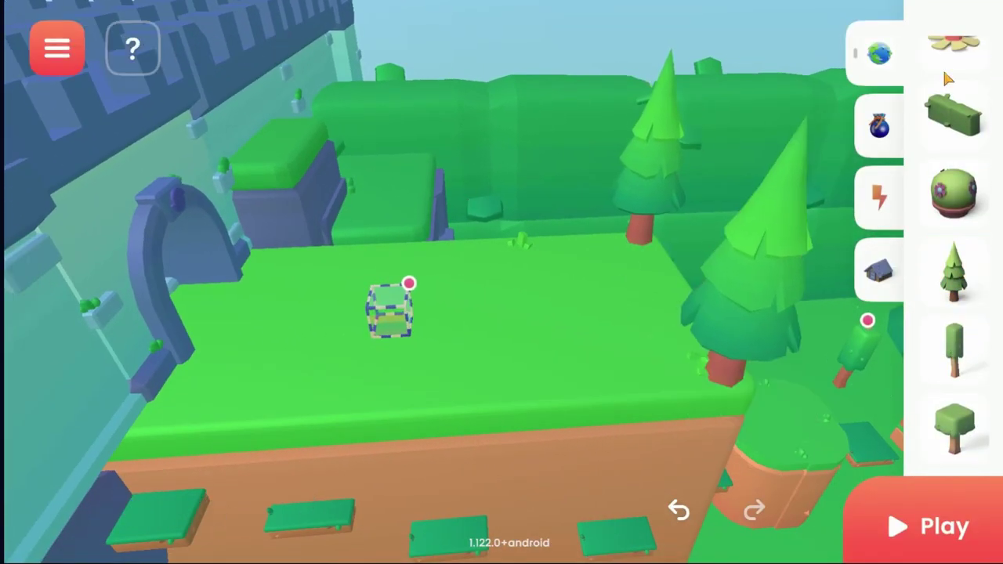
click(246, 271)
drag(259, 305, 461, 338)
click(401, 385)
click(879, 271)
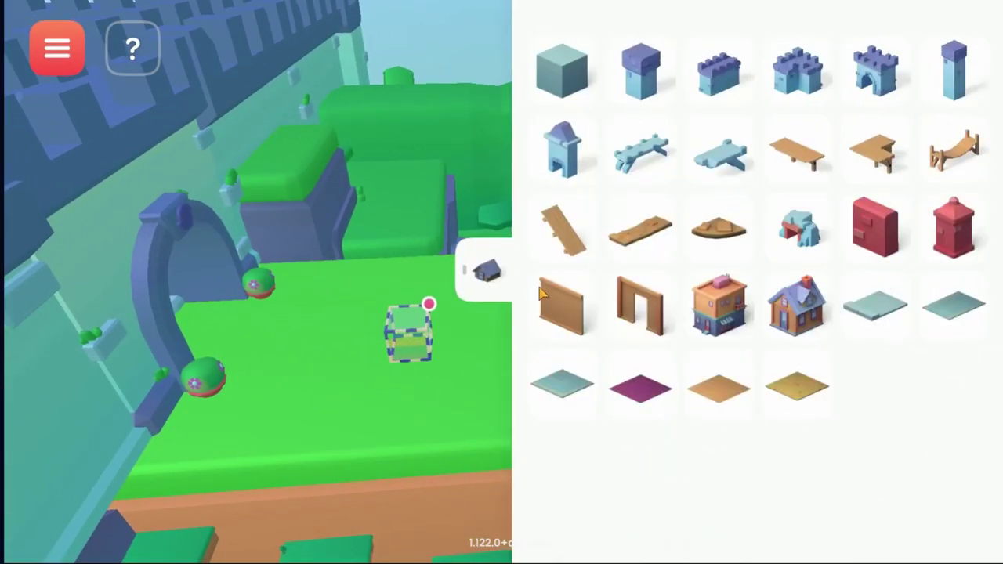
drag(953, 306, 117, 438)
Step: Drop the castle floor tile onto the grass by the arch and nudge it lower-left
click(351, 286)
click(243, 407)
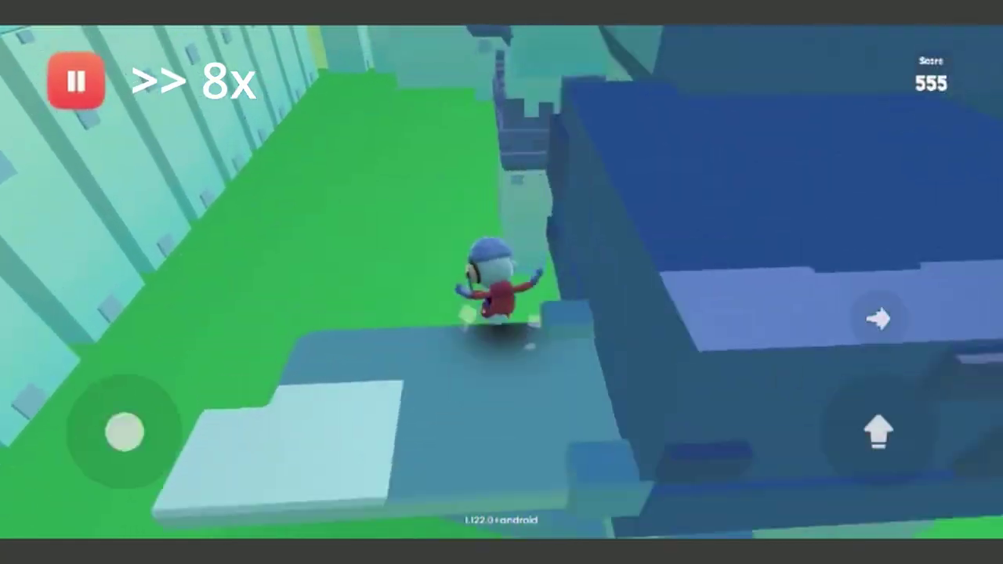
Step: Steer toward the blue blocks, jump, and run through the archway to the finish
mouse_move(123, 431)
mouse_down()
mouse_move(115, 318)
mouse_move(67, 355)
mouse_move(144, 336)
mouse_move(128, 321)
mouse_move(137, 311)
mouse_move(185, 338)
mouse_move(131, 297)
mouse_move(114, 327)
mouse_move(147, 299)
mouse_up()
click(878, 431)
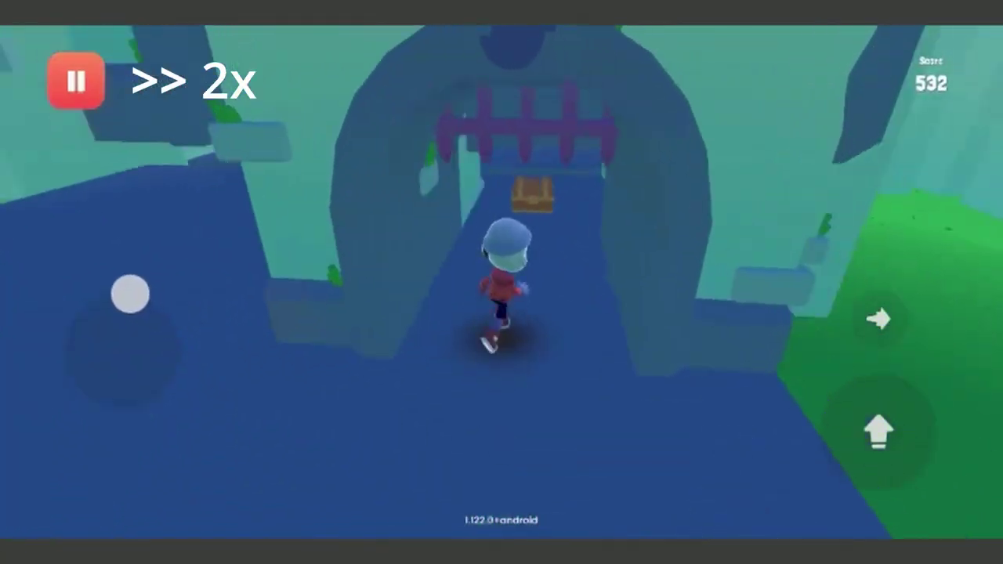
mouse_move(130, 293)
mouse_down()
mouse_move(124, 431)
mouse_move(143, 343)
mouse_move(131, 389)
mouse_move(105, 377)
mouse_move(84, 330)
mouse_move(122, 277)
mouse_move(152, 275)
mouse_up()
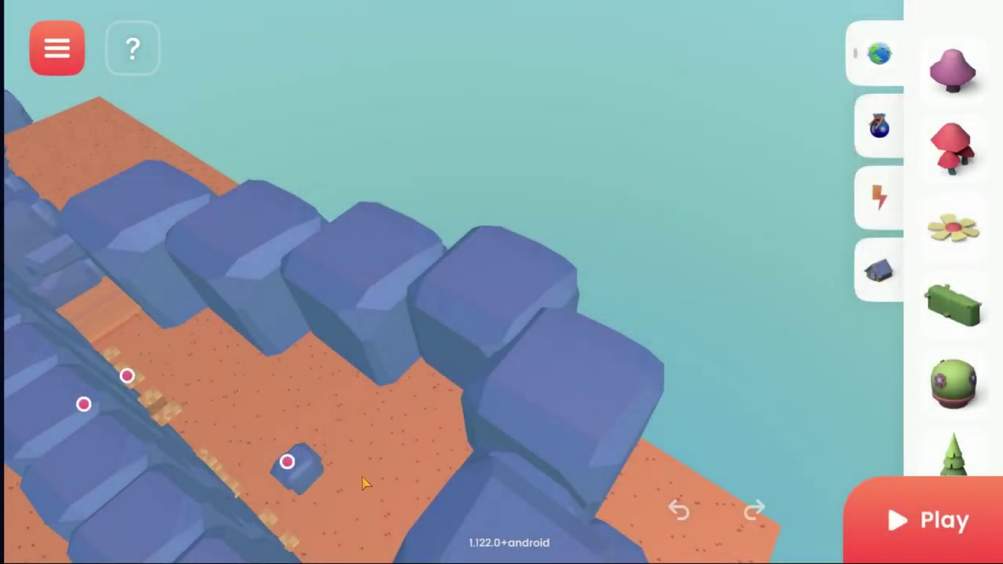
Step: Pan from the mines across the garden trees to the red creature and its blocks
drag(363, 483, 296, 210)
drag(495, 409, 378, 144)
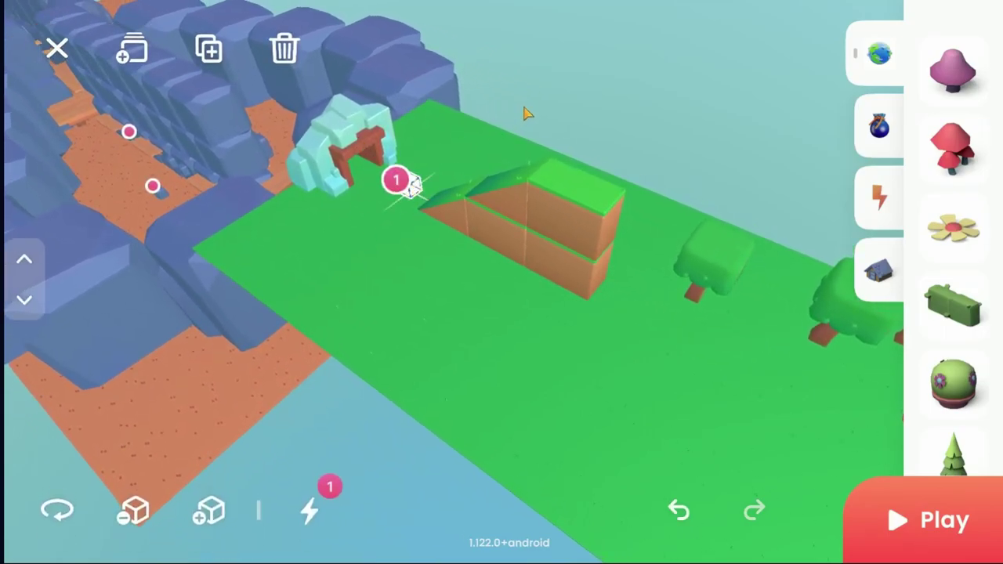
drag(617, 364, 553, 324)
drag(649, 401, 262, 237)
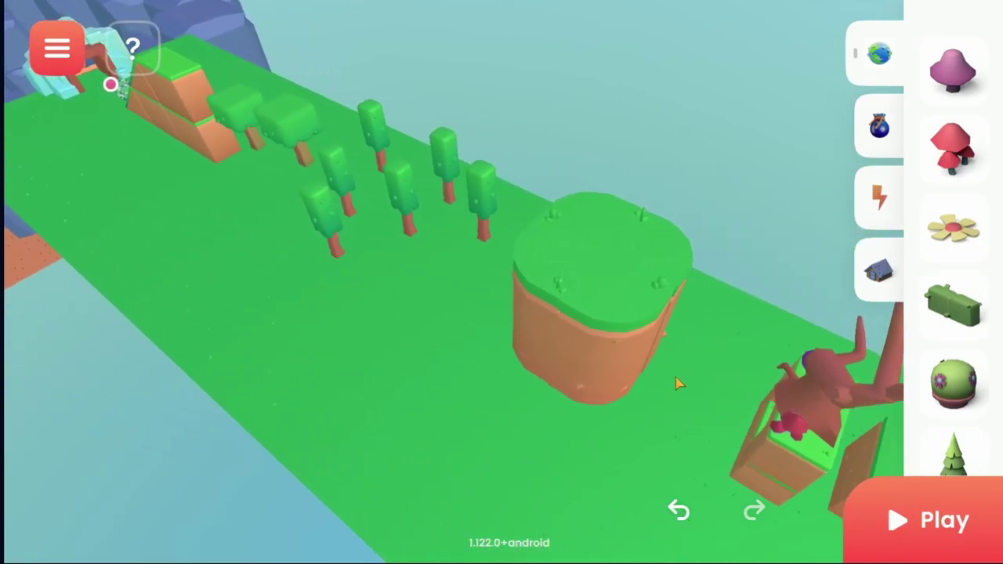
drag(679, 380, 607, 319)
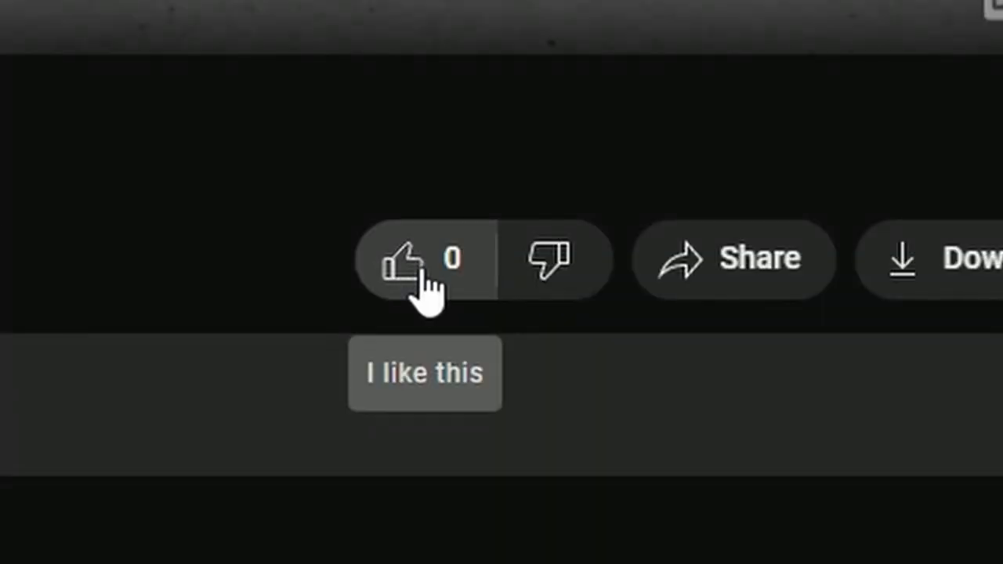